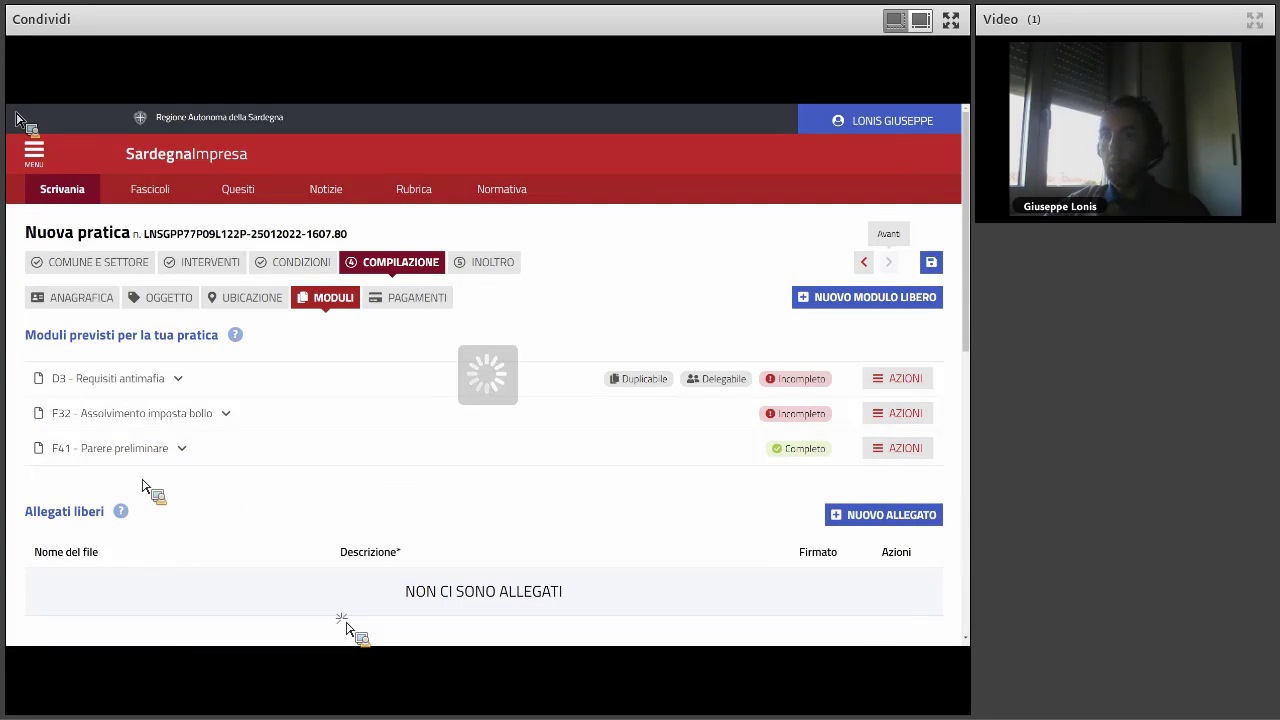
- Generate the PDF of the F41 - Parere preliminare form and open the downloaded F41.pdf from its folder
left_click(897, 448)
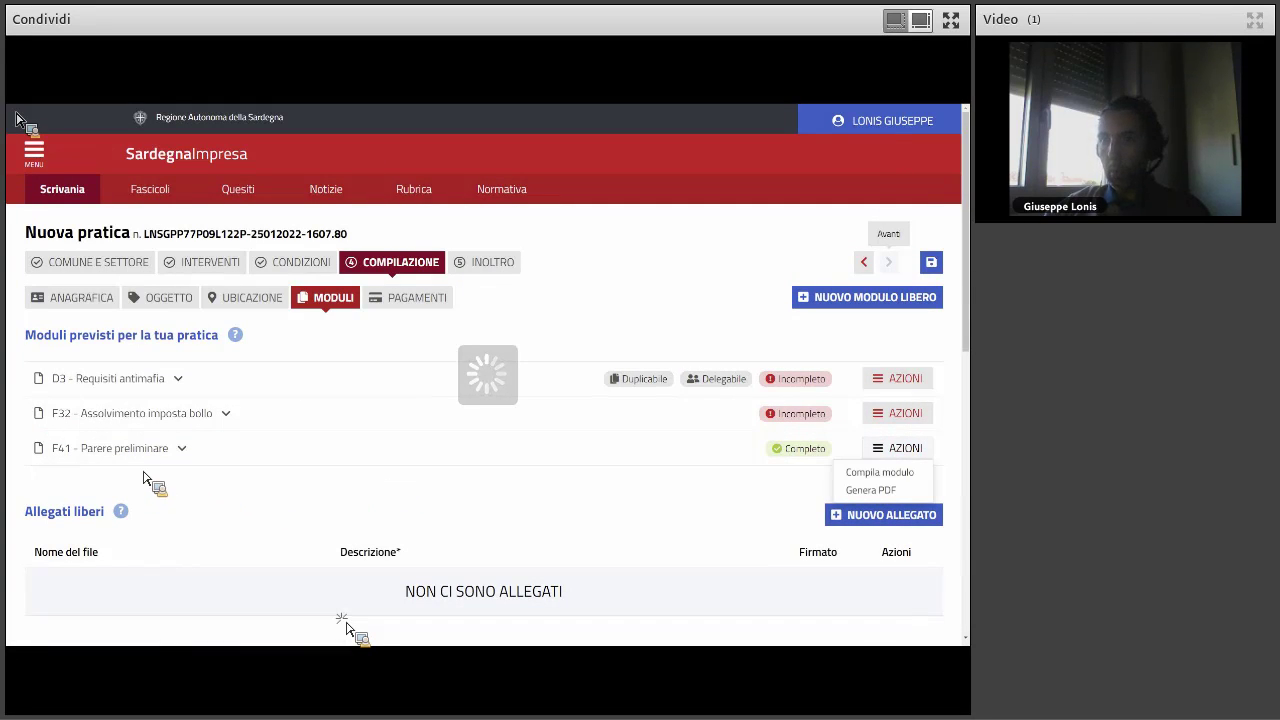
left_click(884, 490)
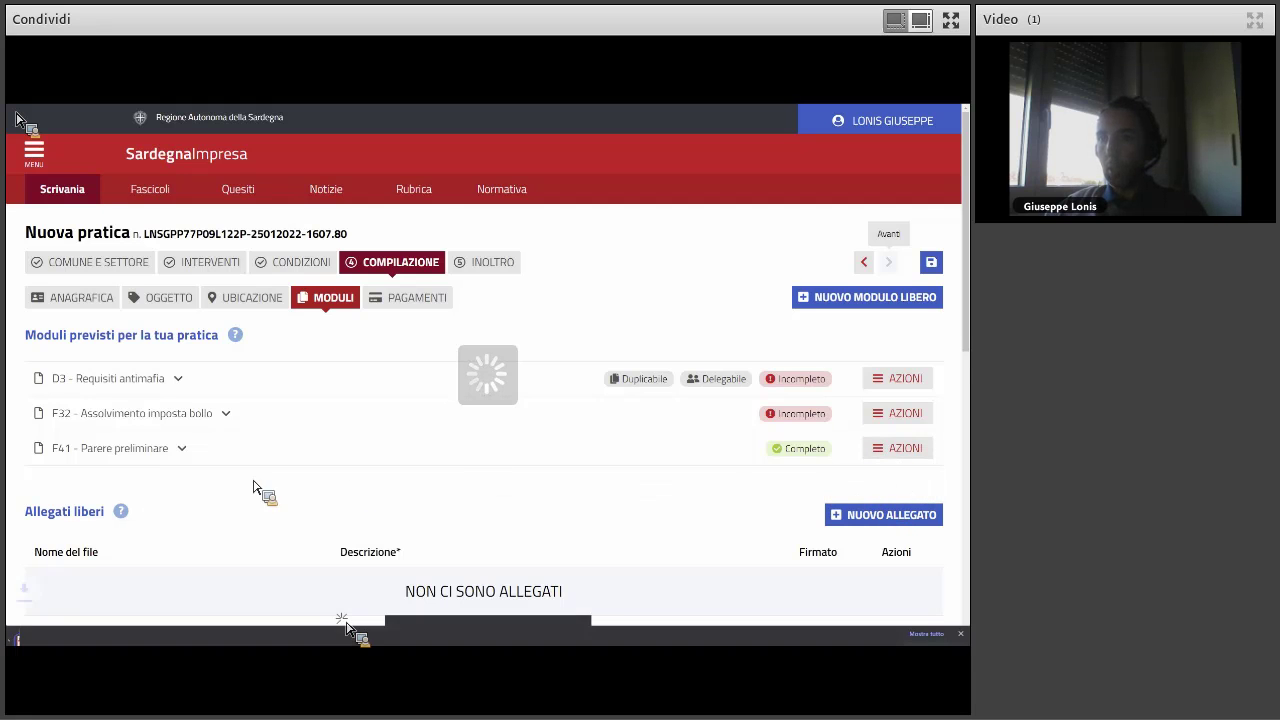
left_click(113, 628)
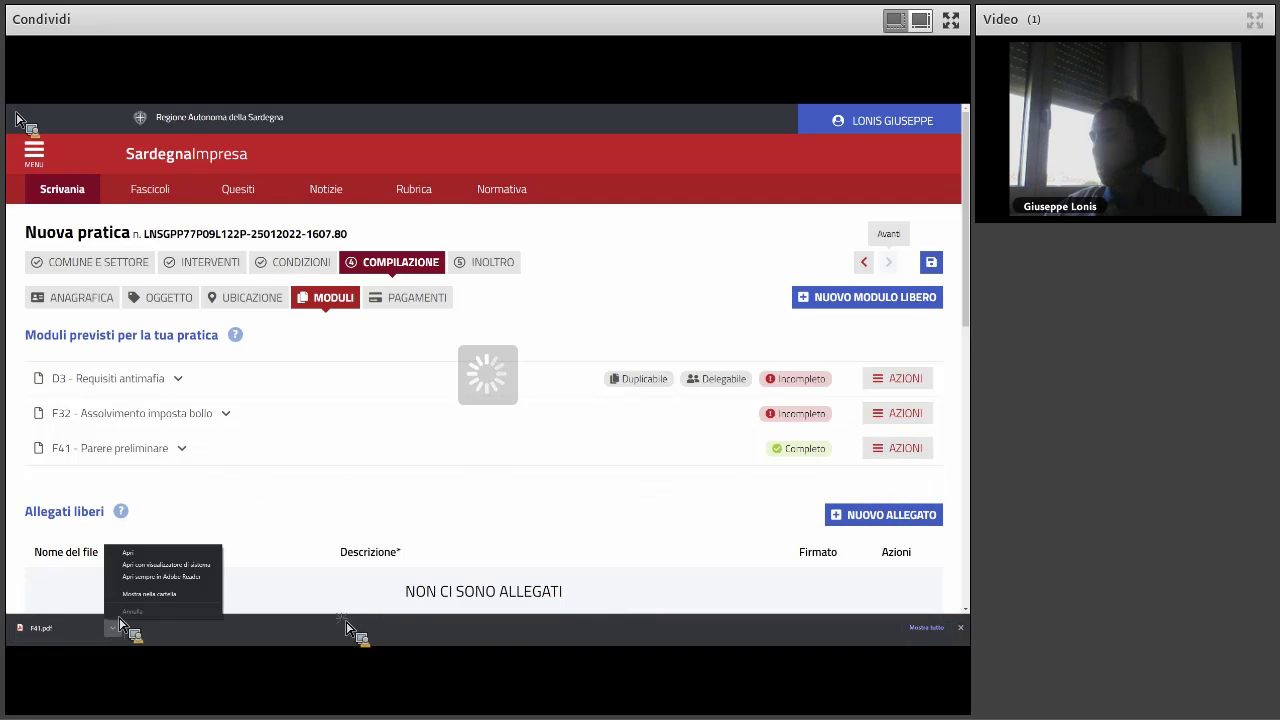
left_click(149, 594)
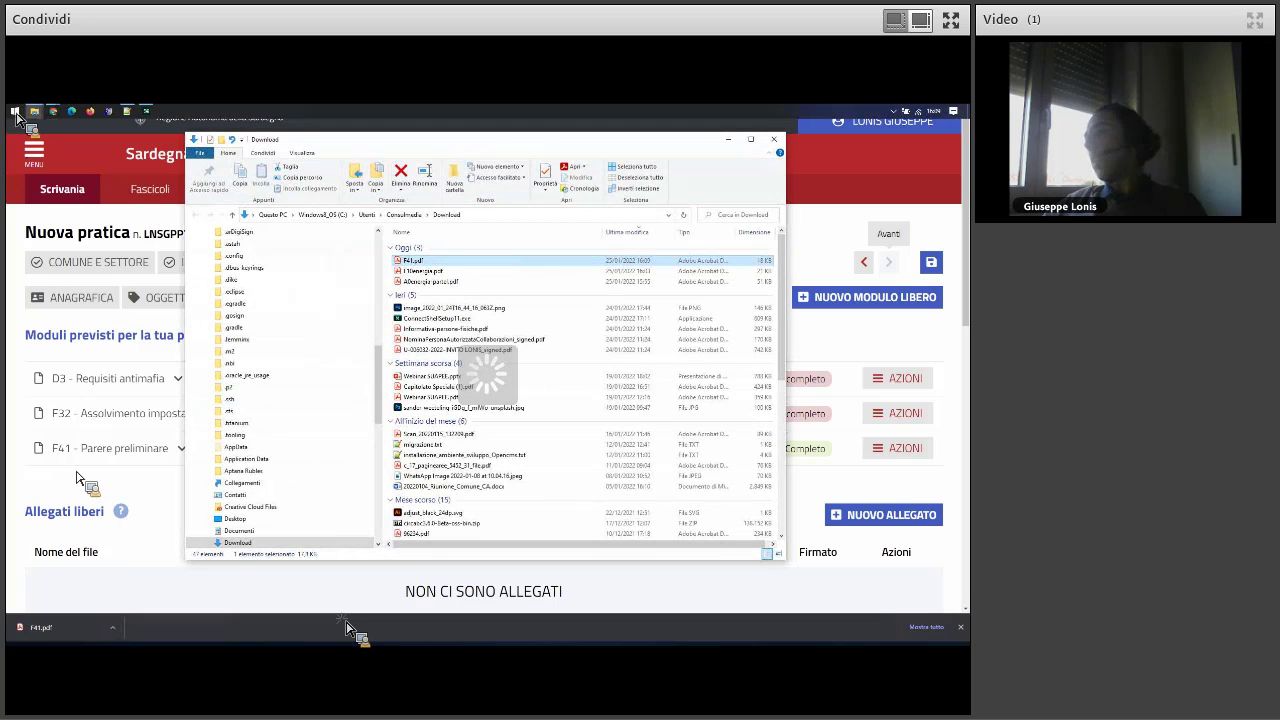
key("Return")
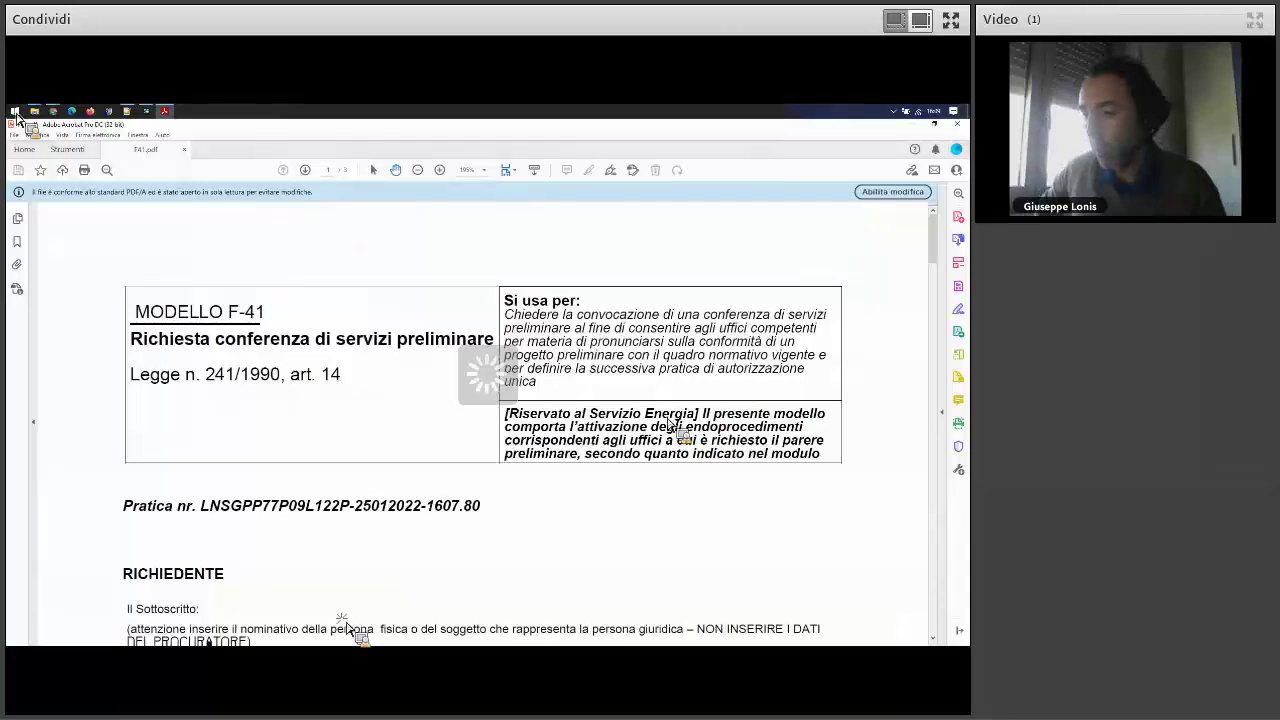
- Look through the request header and applicant data in F41.pdf, and close the document
scroll(670, 425, "down", 1)
scroll(490, 438, "down", 10)
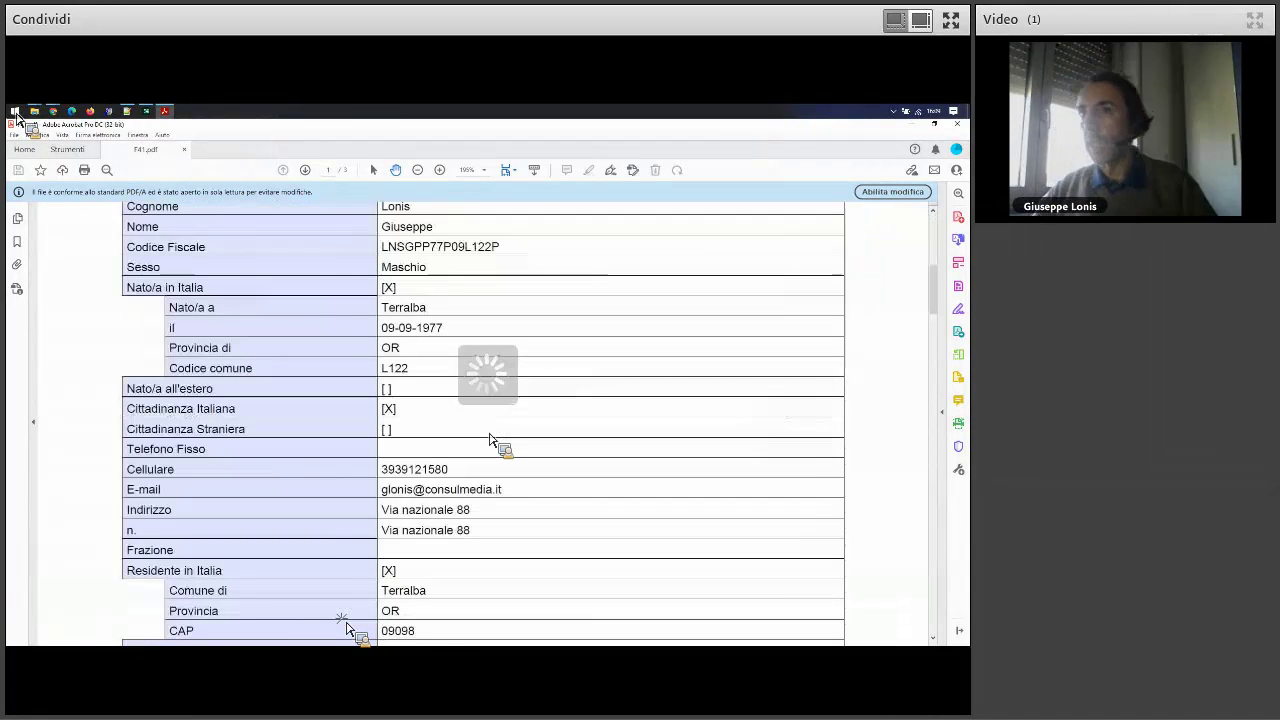
left_click(957, 123)
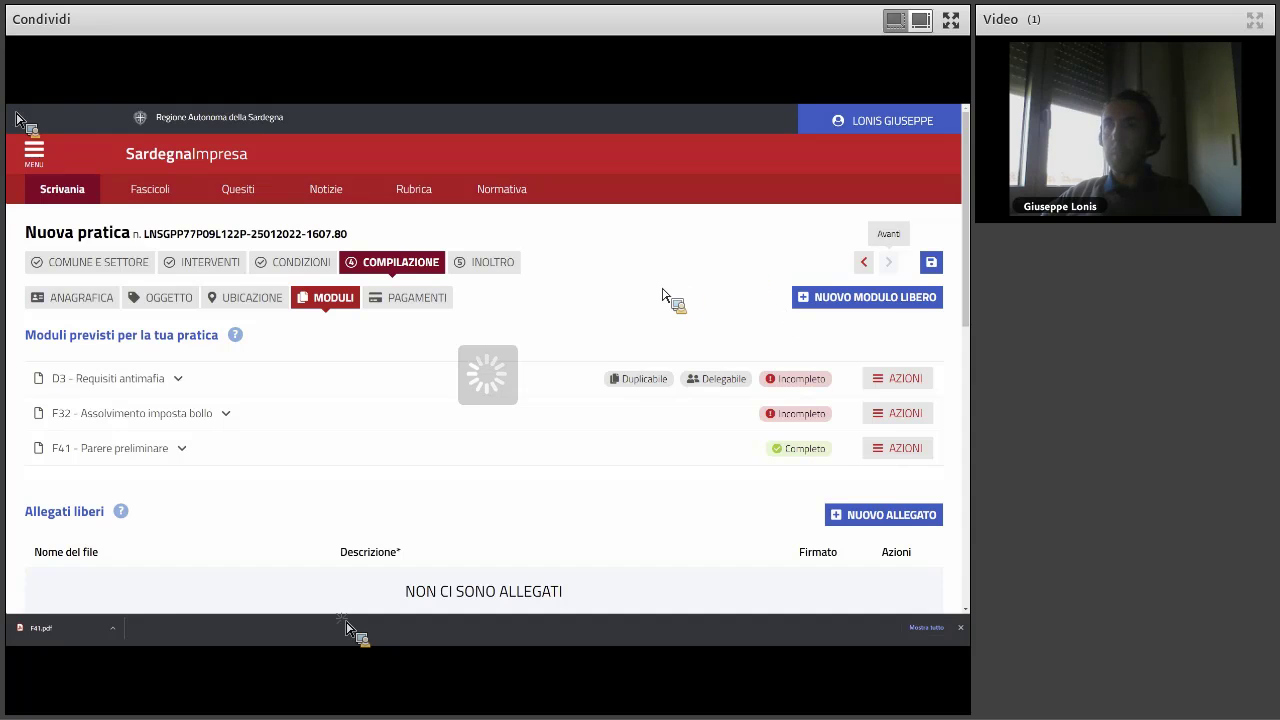
- Return to the Scrivania and view the details of the submitted application "Proroga impianto energia"
left_click(62, 190)
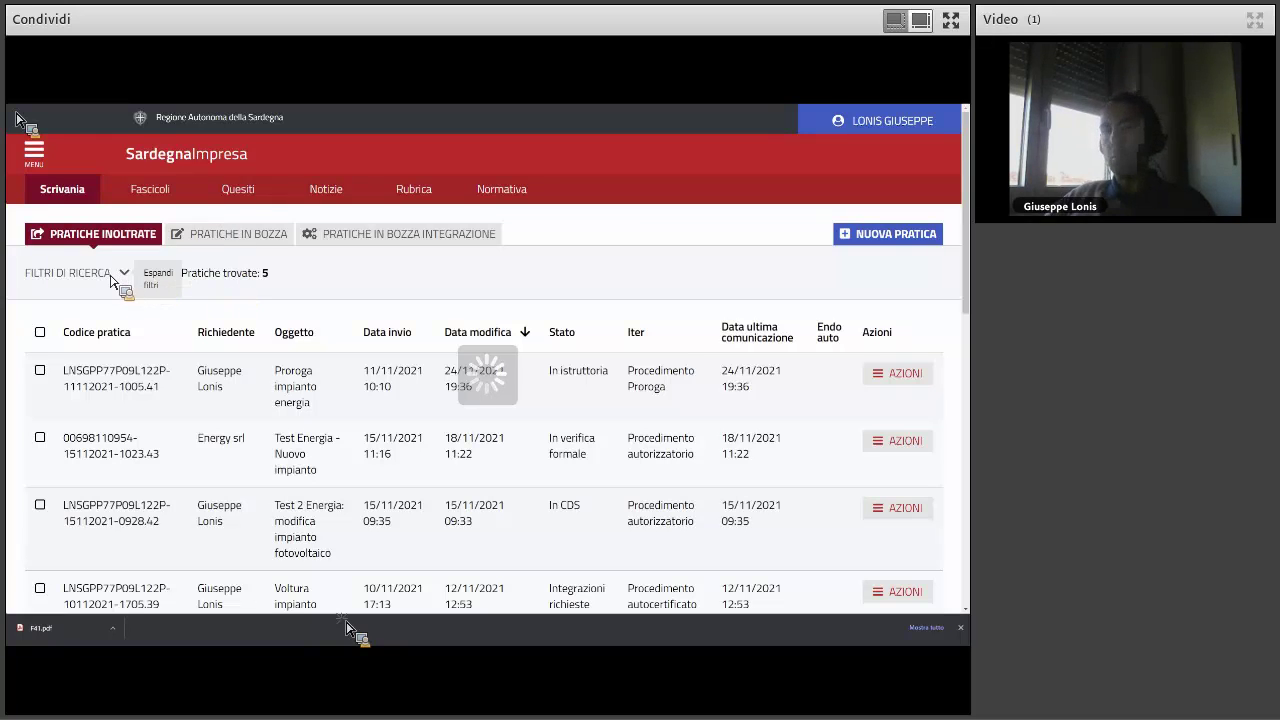
left_click(894, 375)
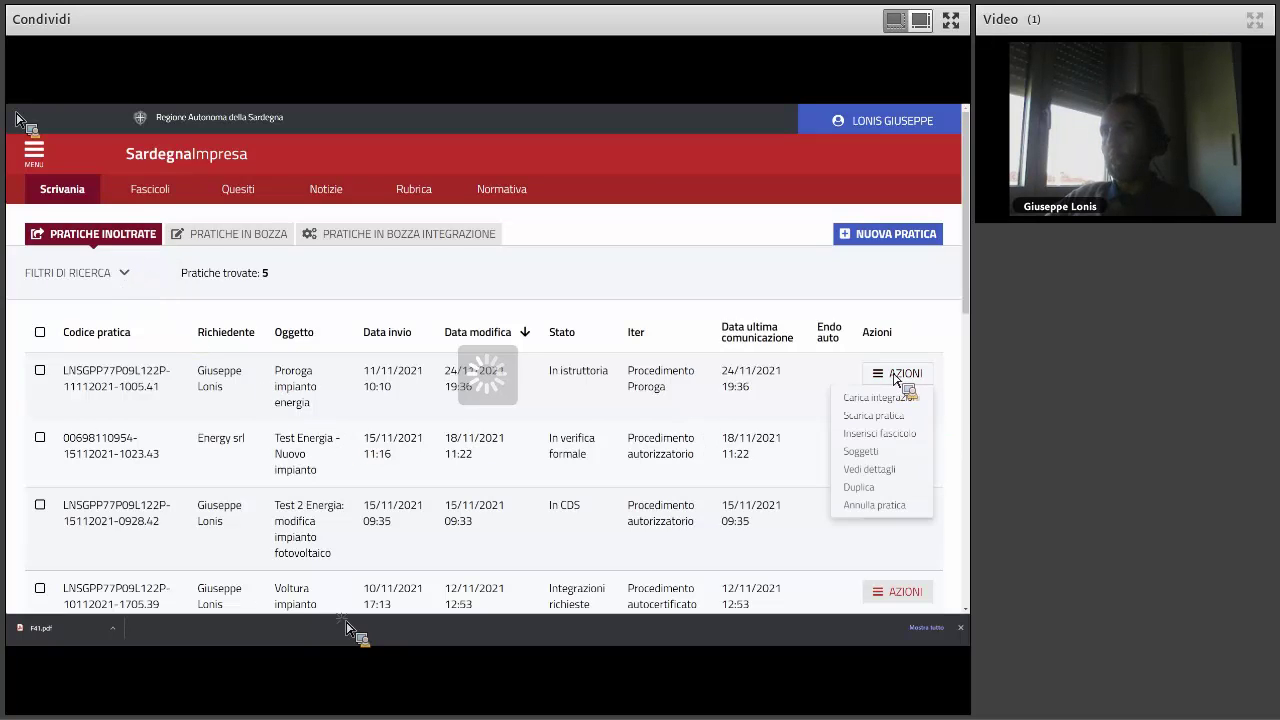
left_click(870, 469)
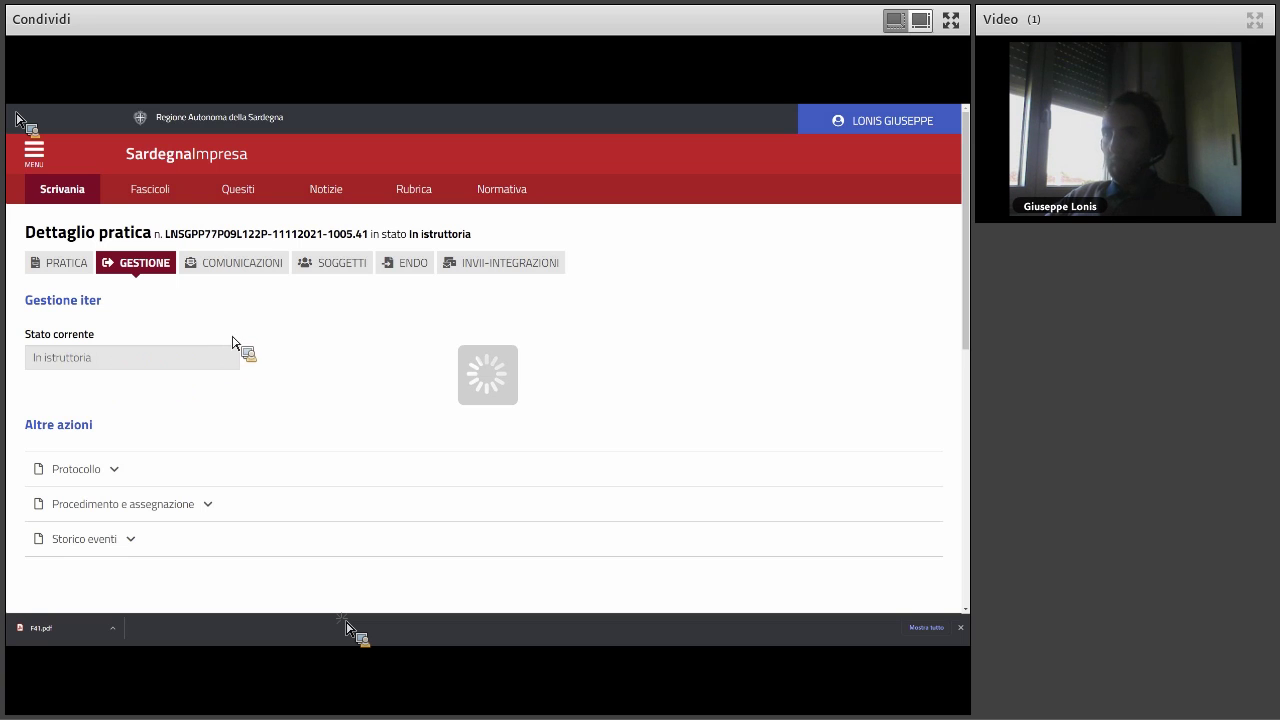
- Examine the Dati generali and Ubicazione sections of the submitted application's Pratica data
left_click(72, 265)
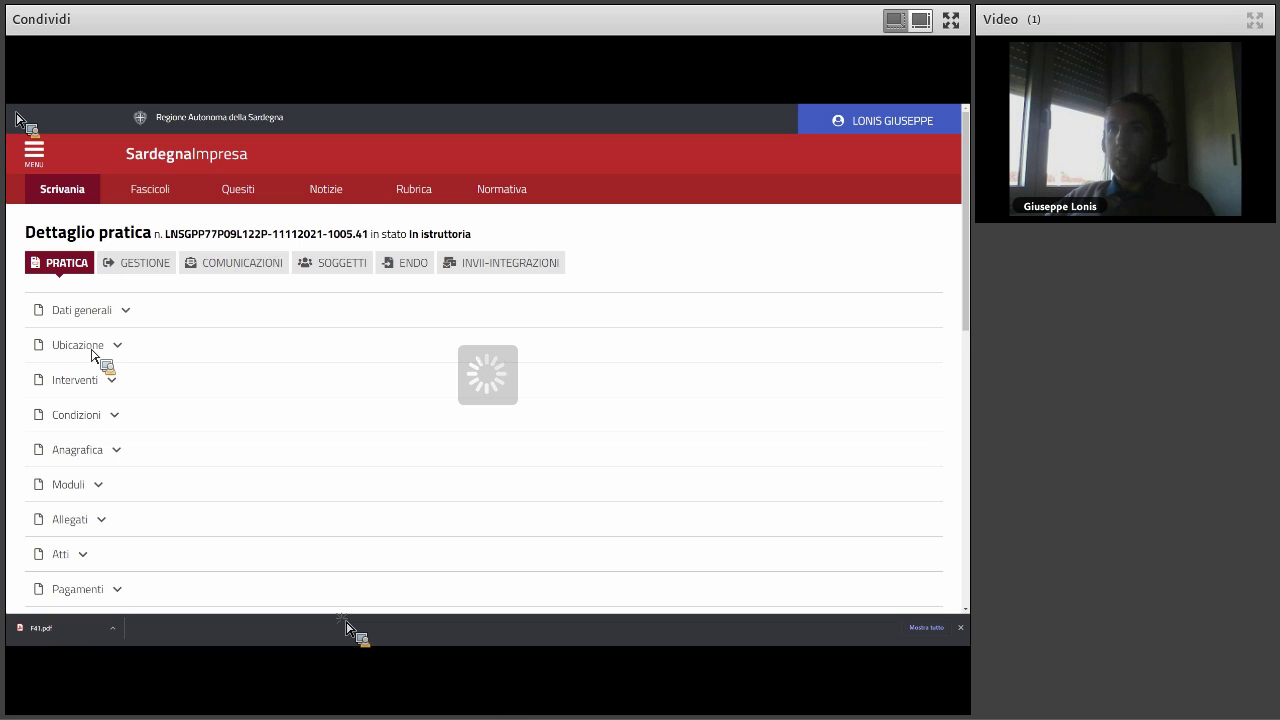
left_click(90, 312)
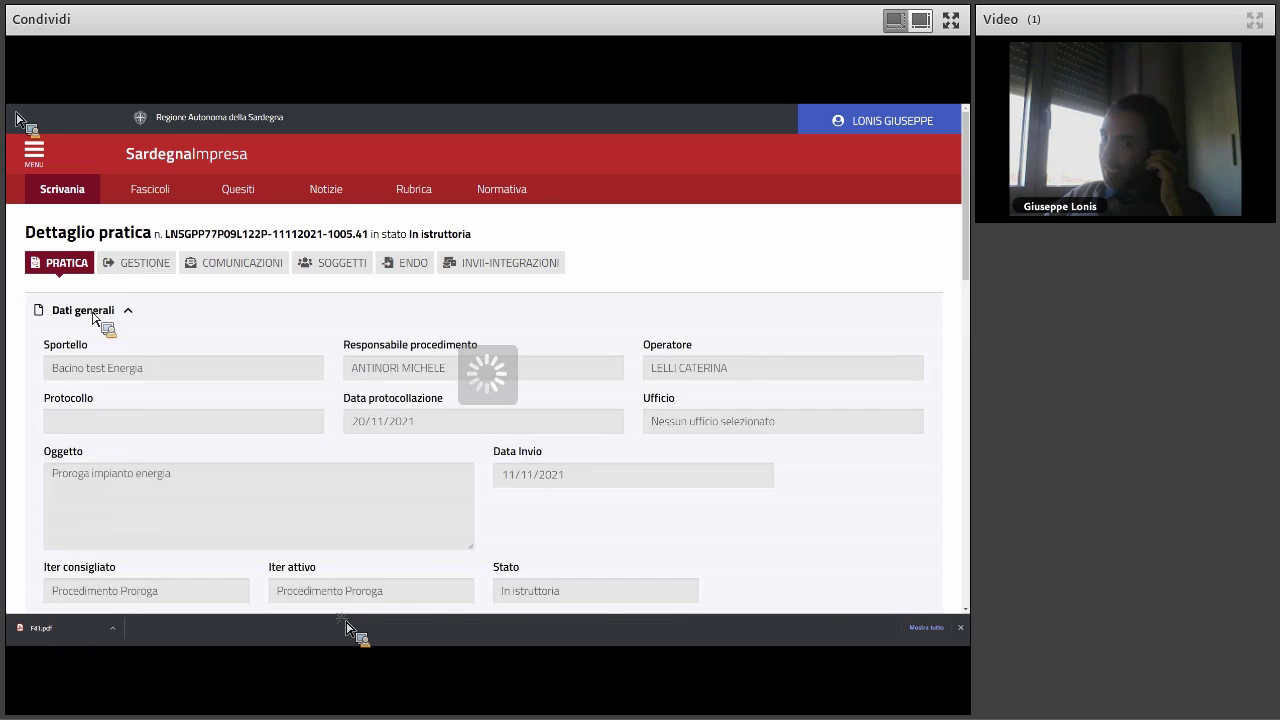
scroll(148, 408, "down", 2)
scroll(155, 415, "down", 1)
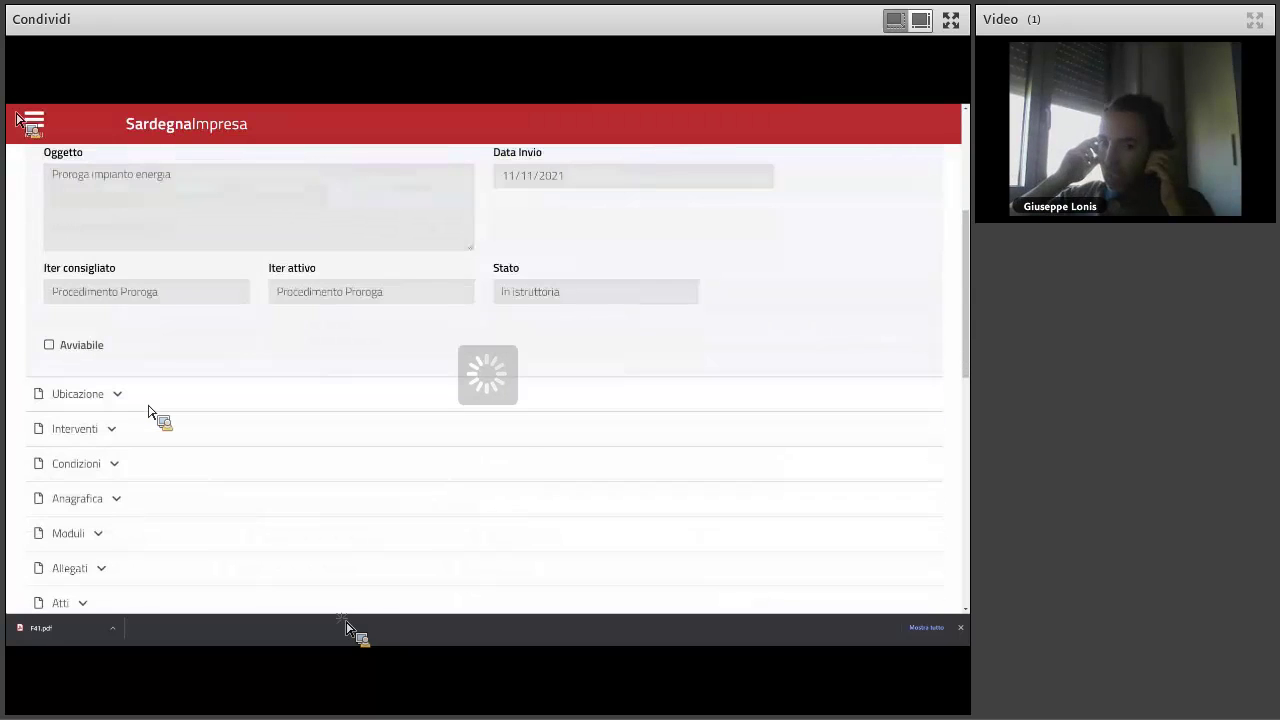
left_click(98, 404)
scroll(194, 409, "down", 2)
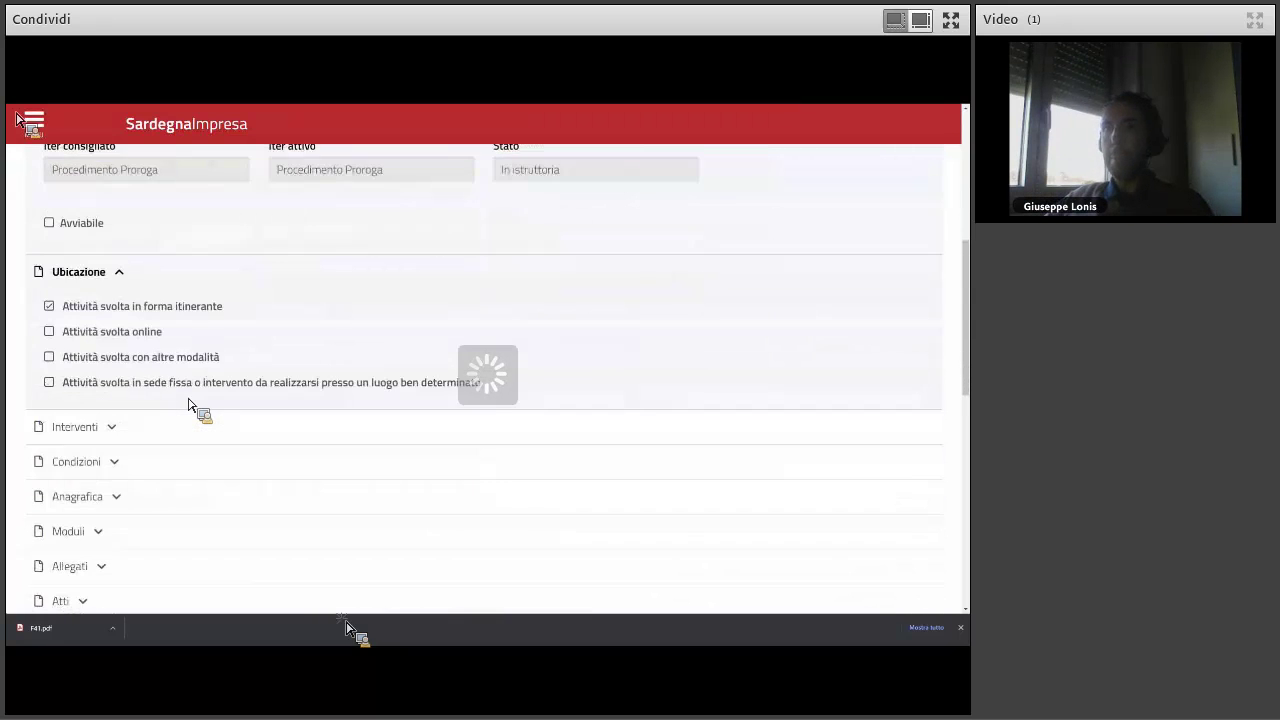
scroll(188, 403, "down", 1)
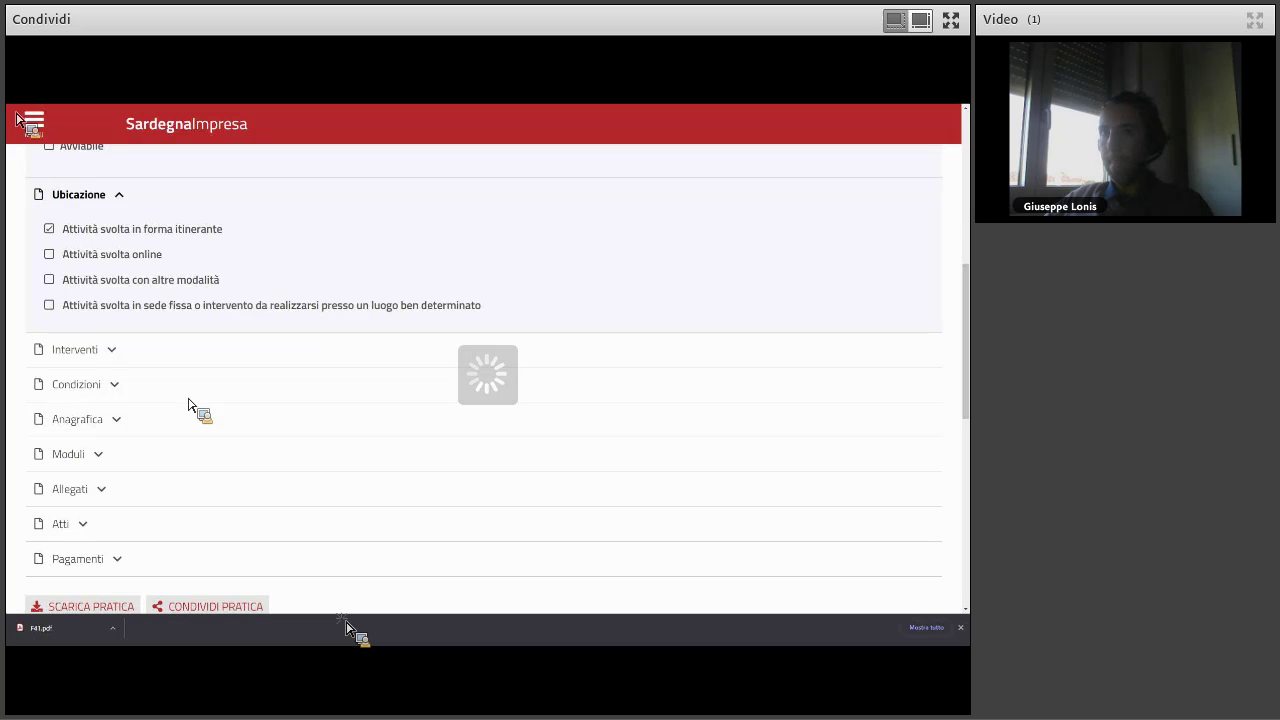
scroll(188, 405, "up", 5)
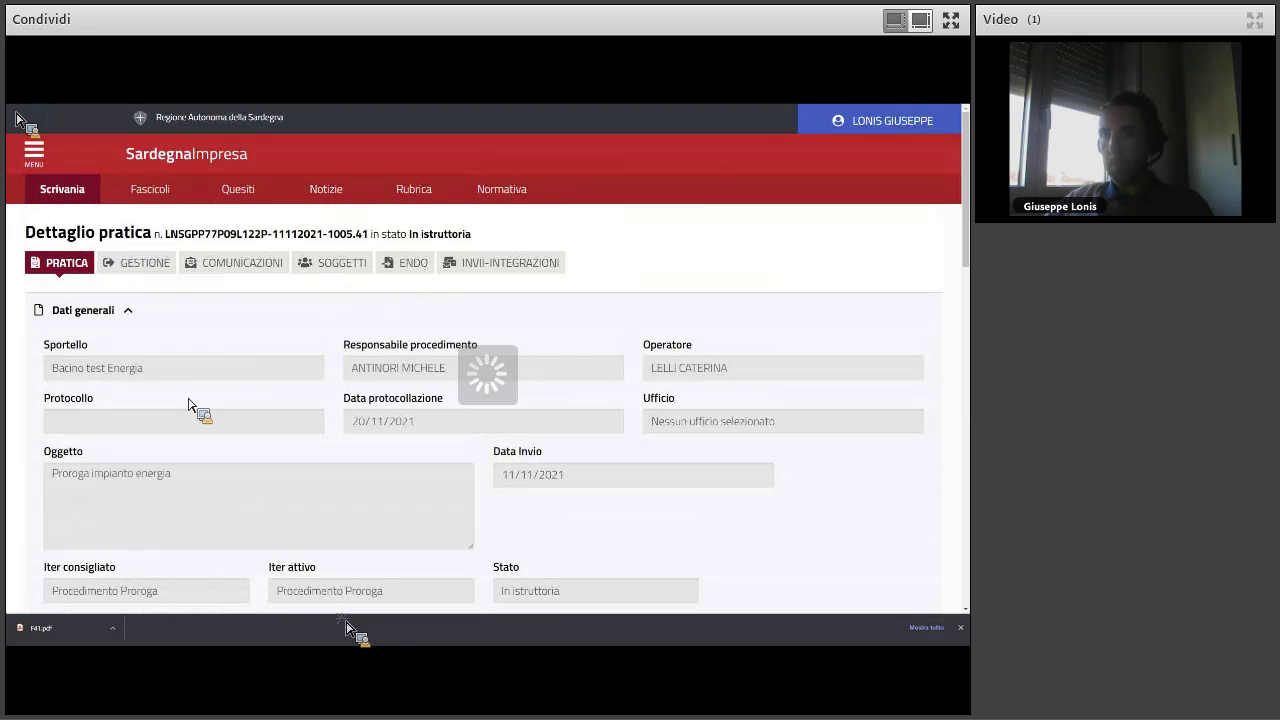
scroll(188, 405, "down", 5)
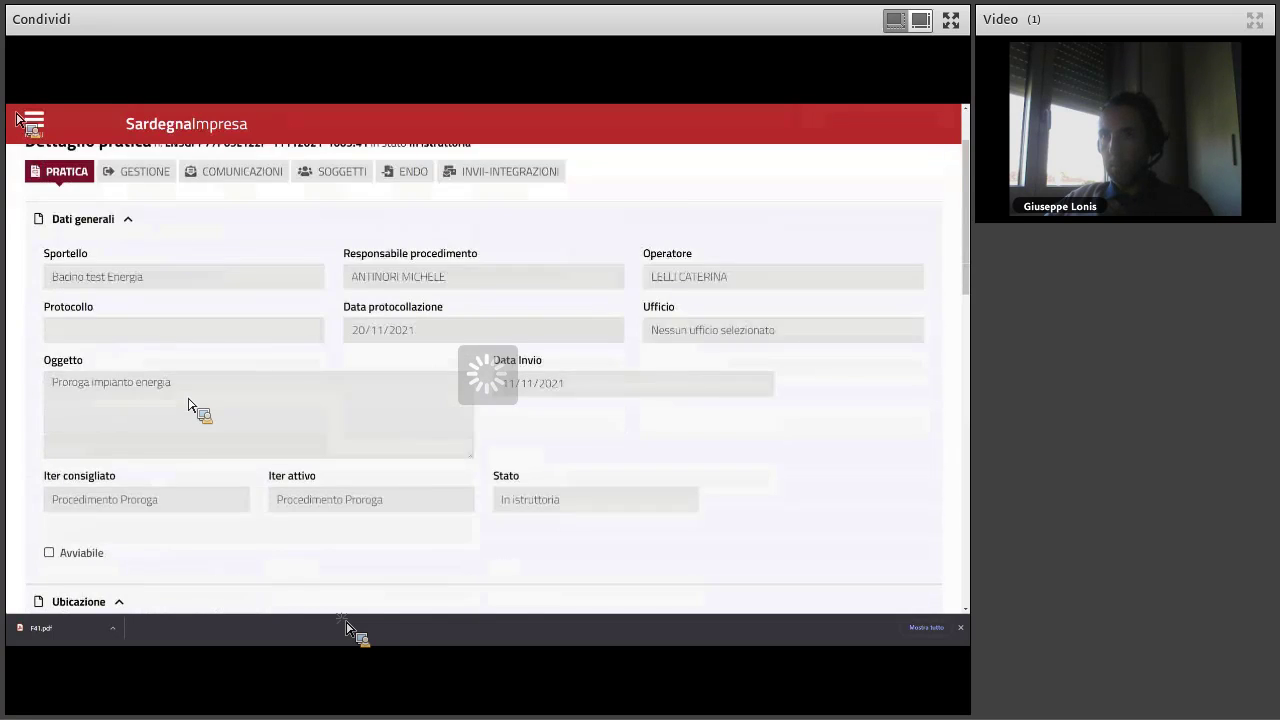
scroll(190, 405, "up", 5)
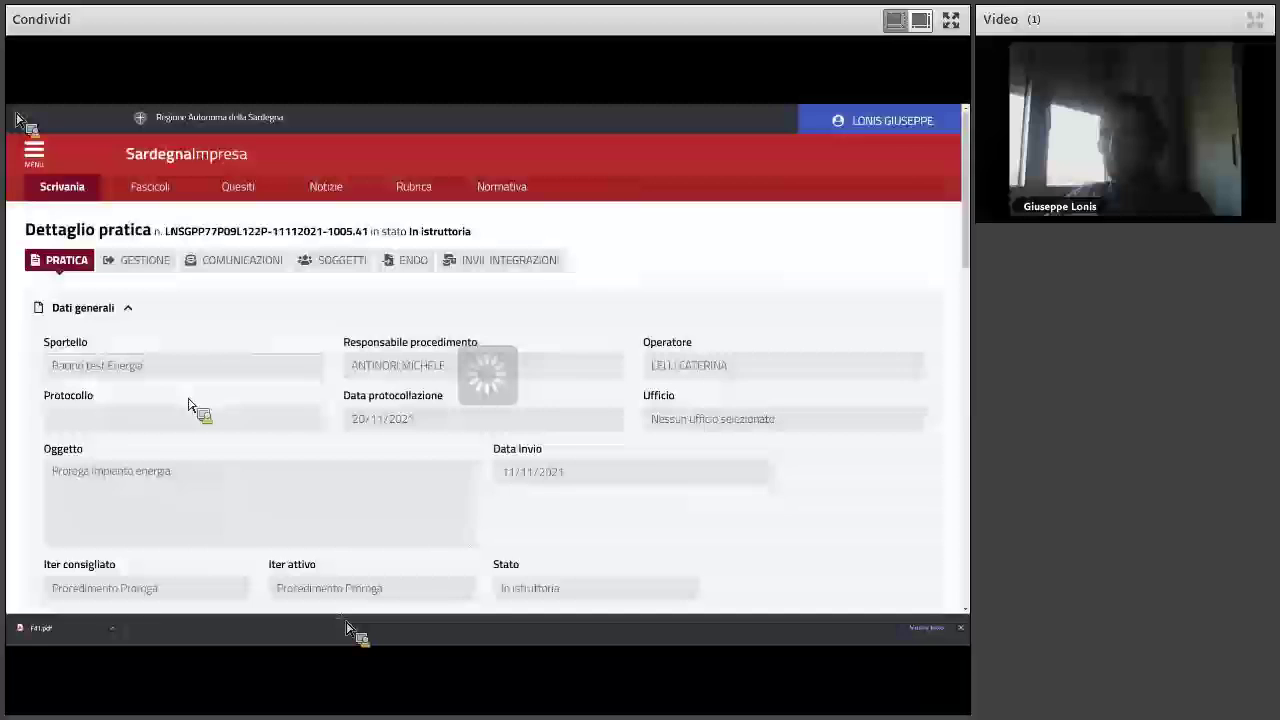
- Check the application's Gestione information, including the current status and the other available actions
left_click(134, 266)
scroll(178, 390, "down", 2)
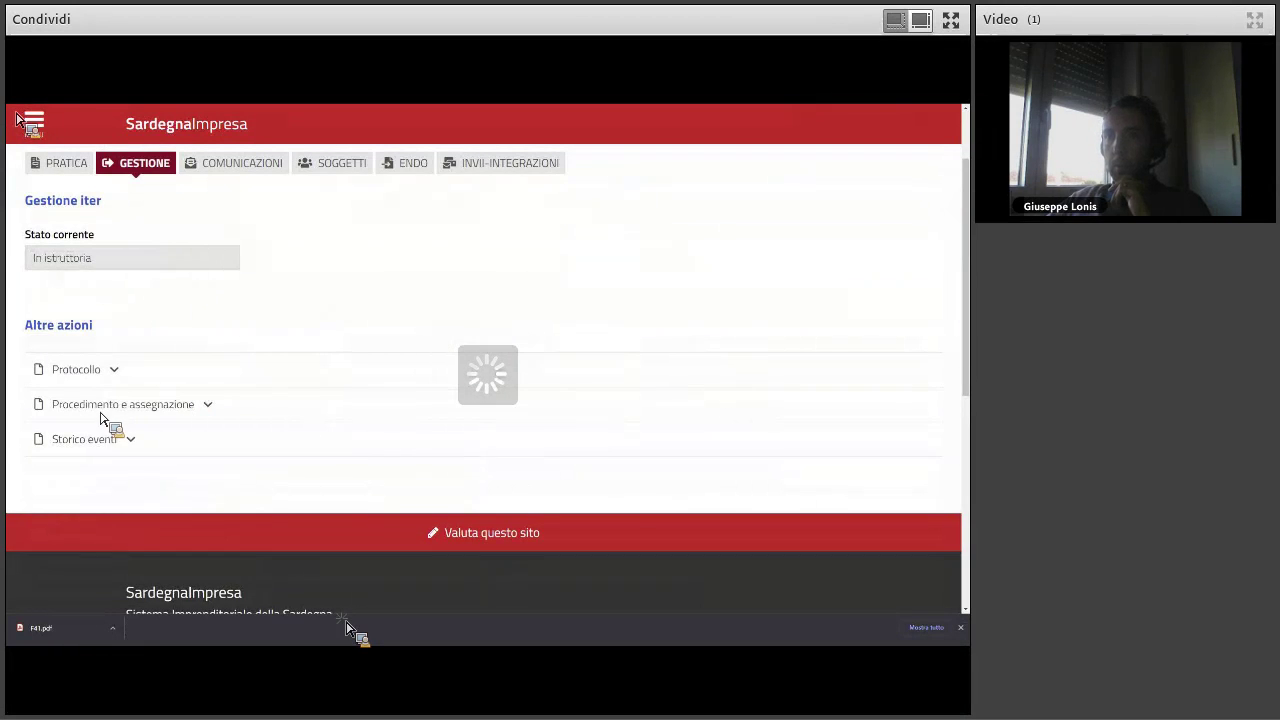
scroll(157, 394, "up", 2)
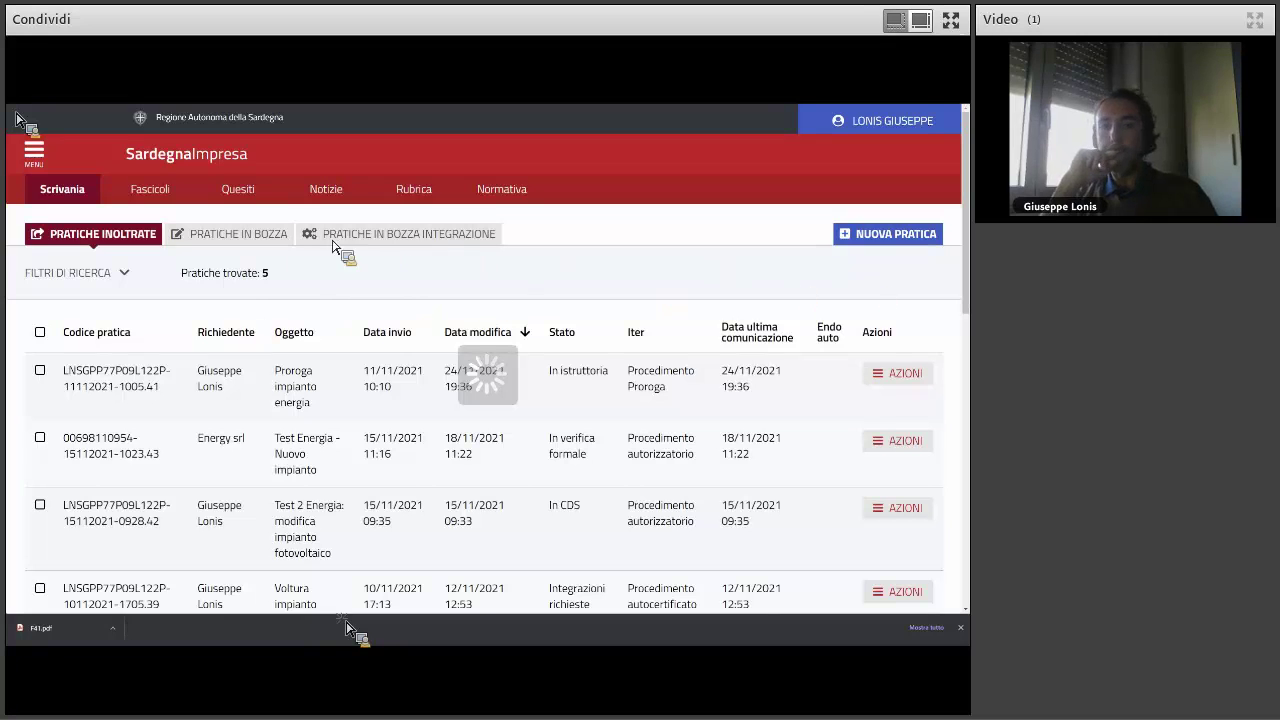
- Reopen the draft application "Cds preliminare" for editing and go to its Ubicazione section
left_click(232, 241)
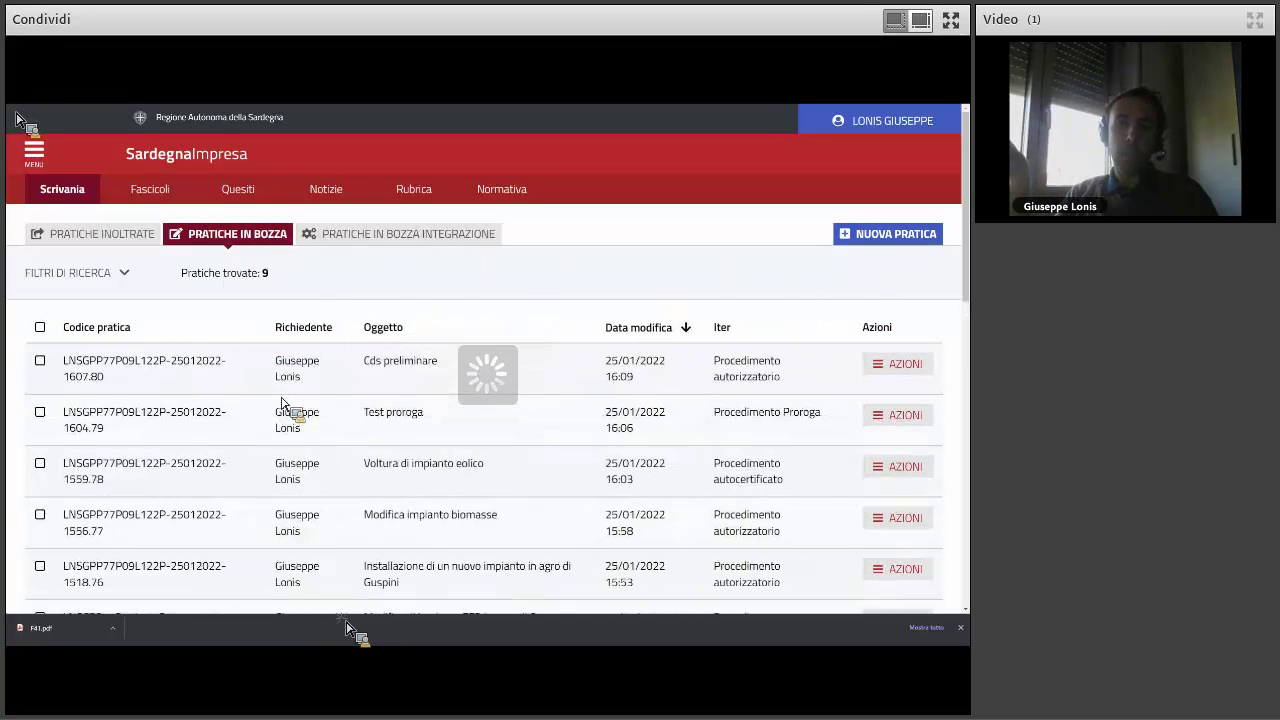
left_click(890, 368)
left_click(880, 387)
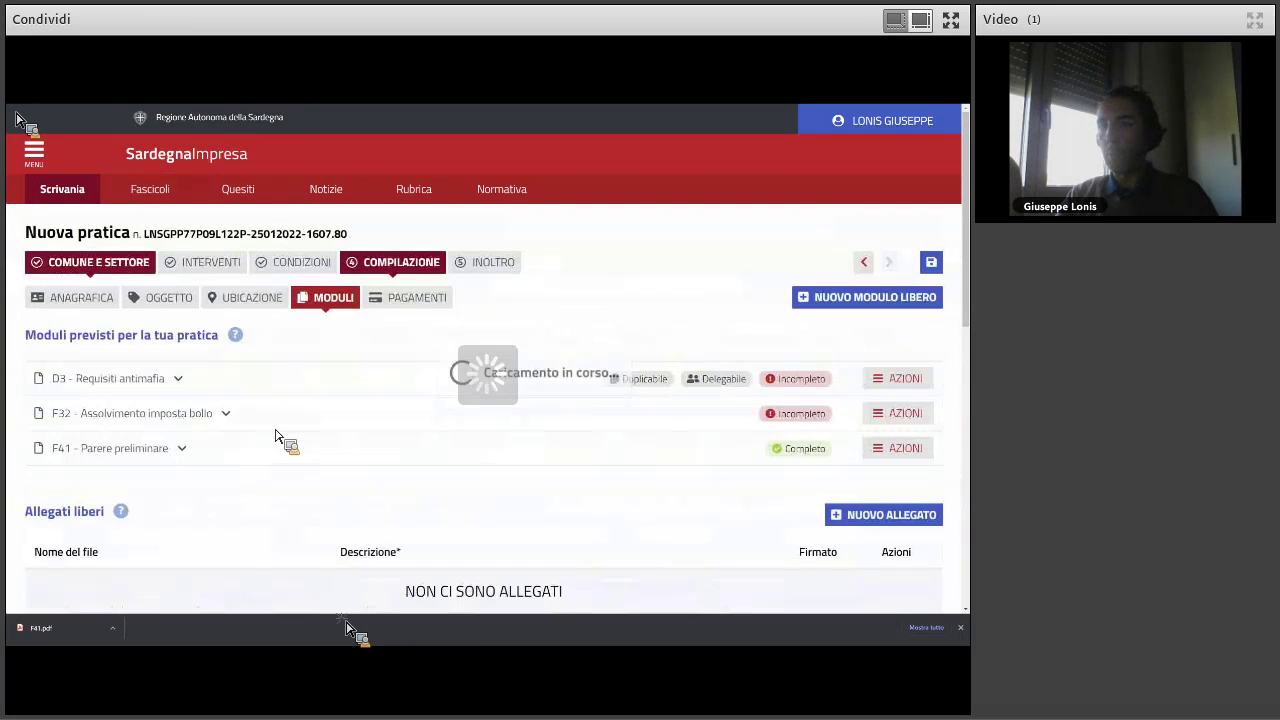
left_click(243, 303)
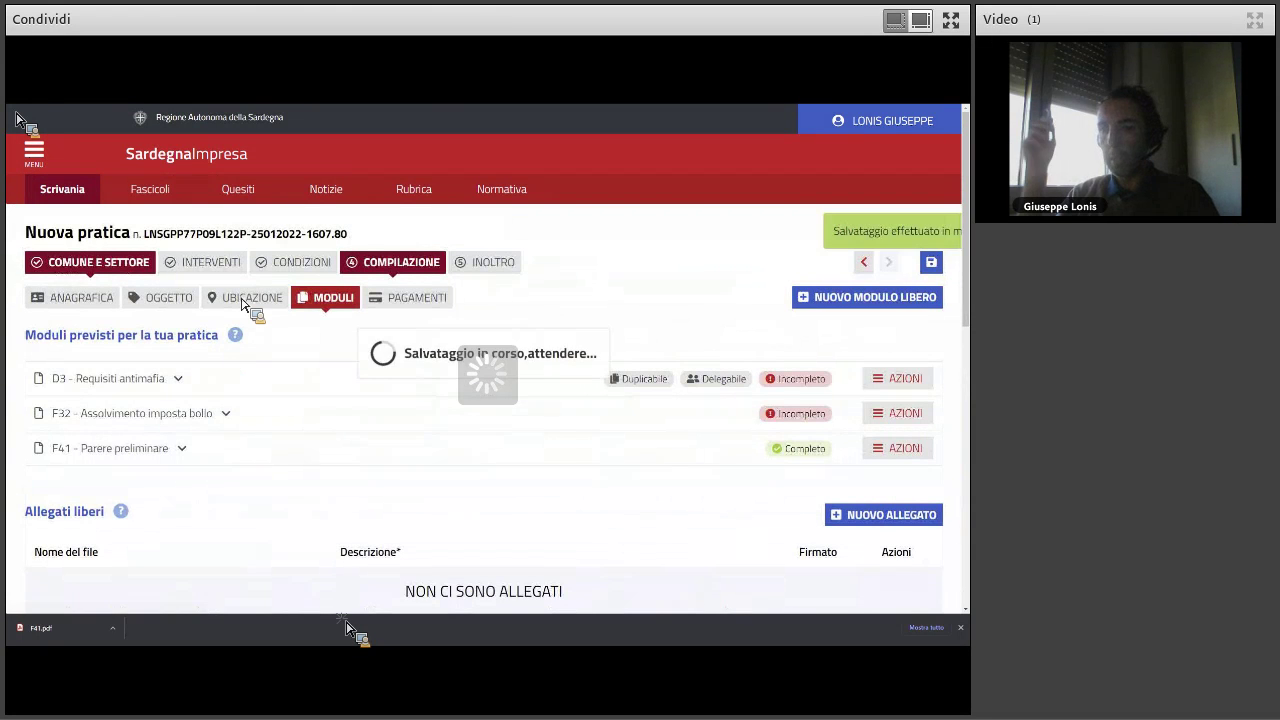
- Add three blank cadastral data rows to the fixed-site location and proceed to the following section
scroll(300, 360, "down", 3)
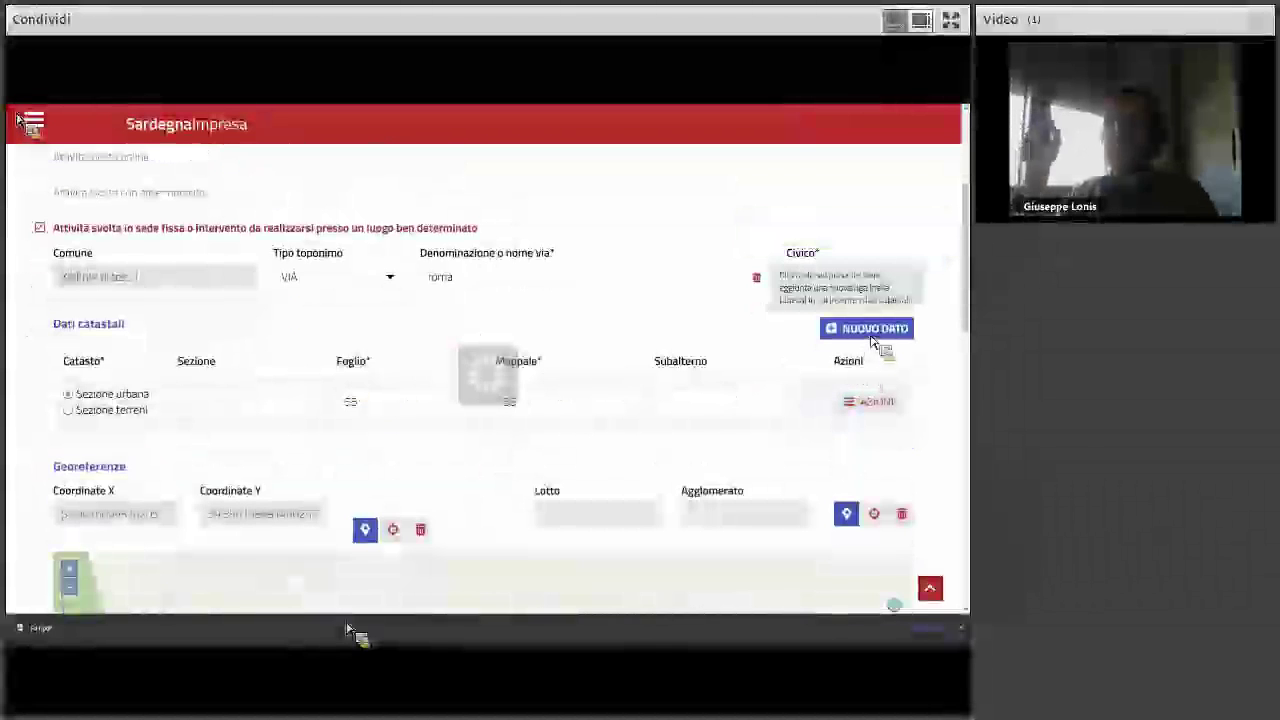
left_click(866, 334)
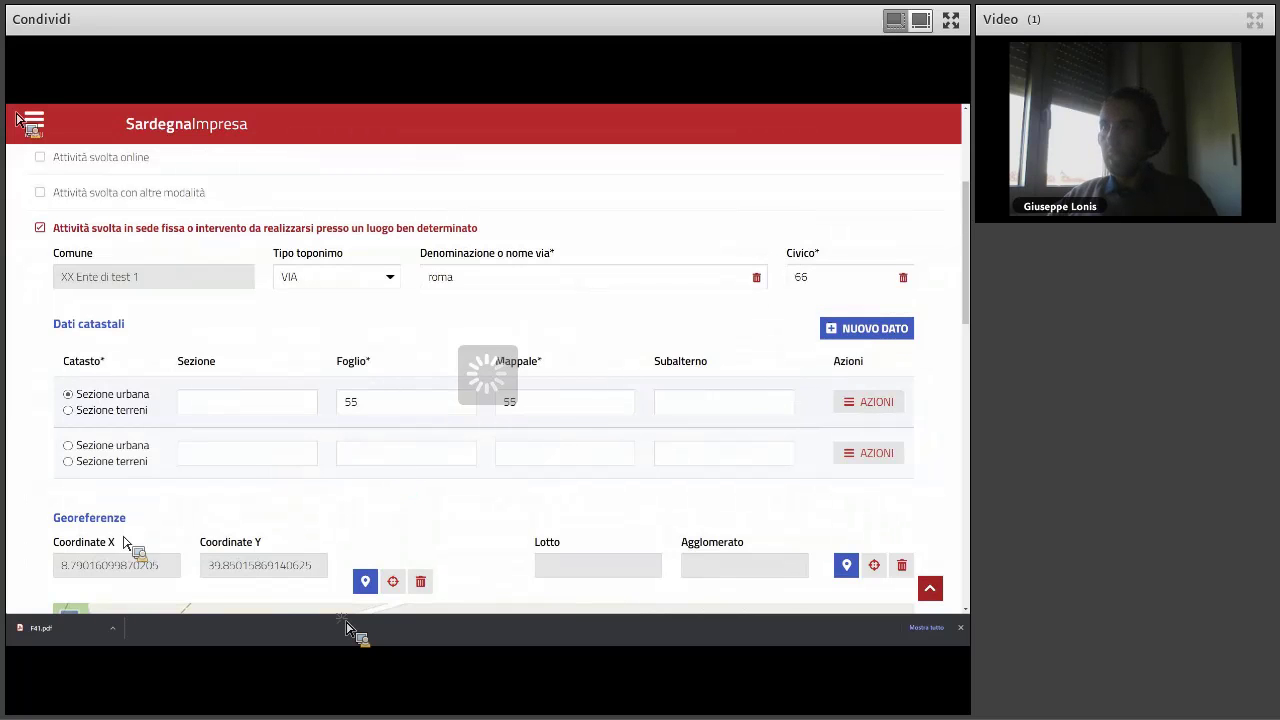
double_click(877, 336)
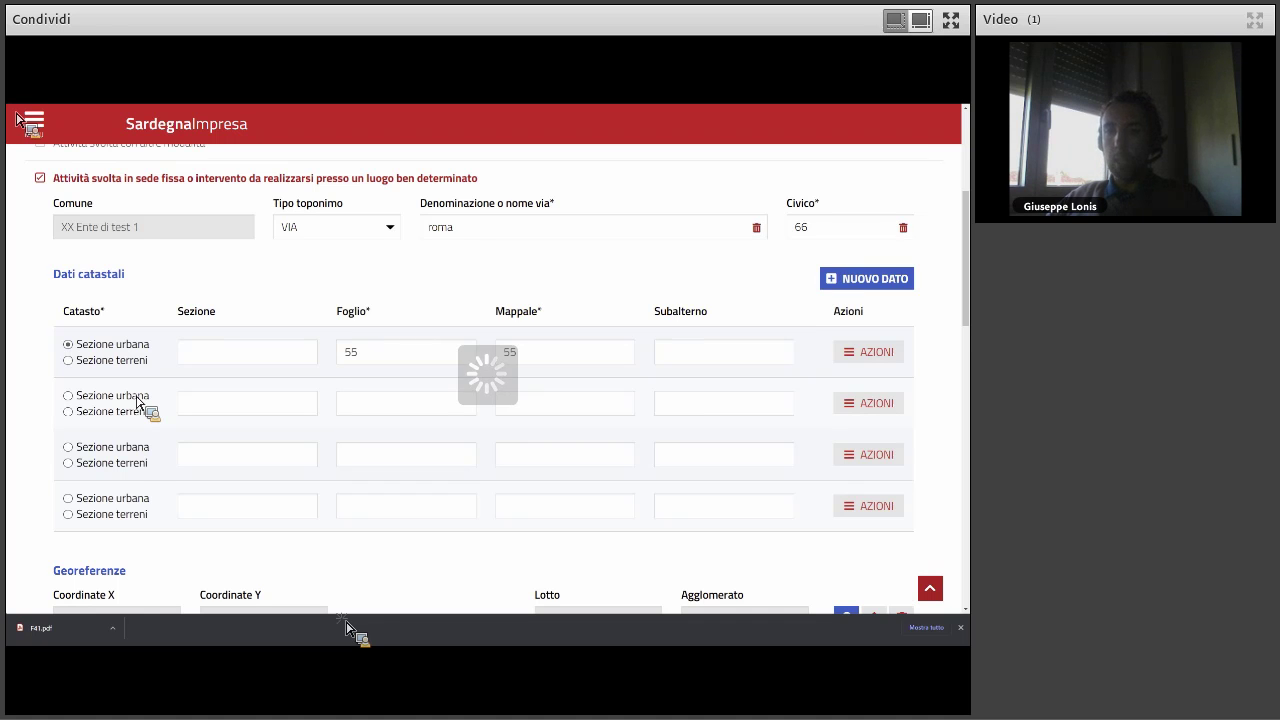
scroll(137, 402, "up", 2)
scroll(153, 422, "down", 2)
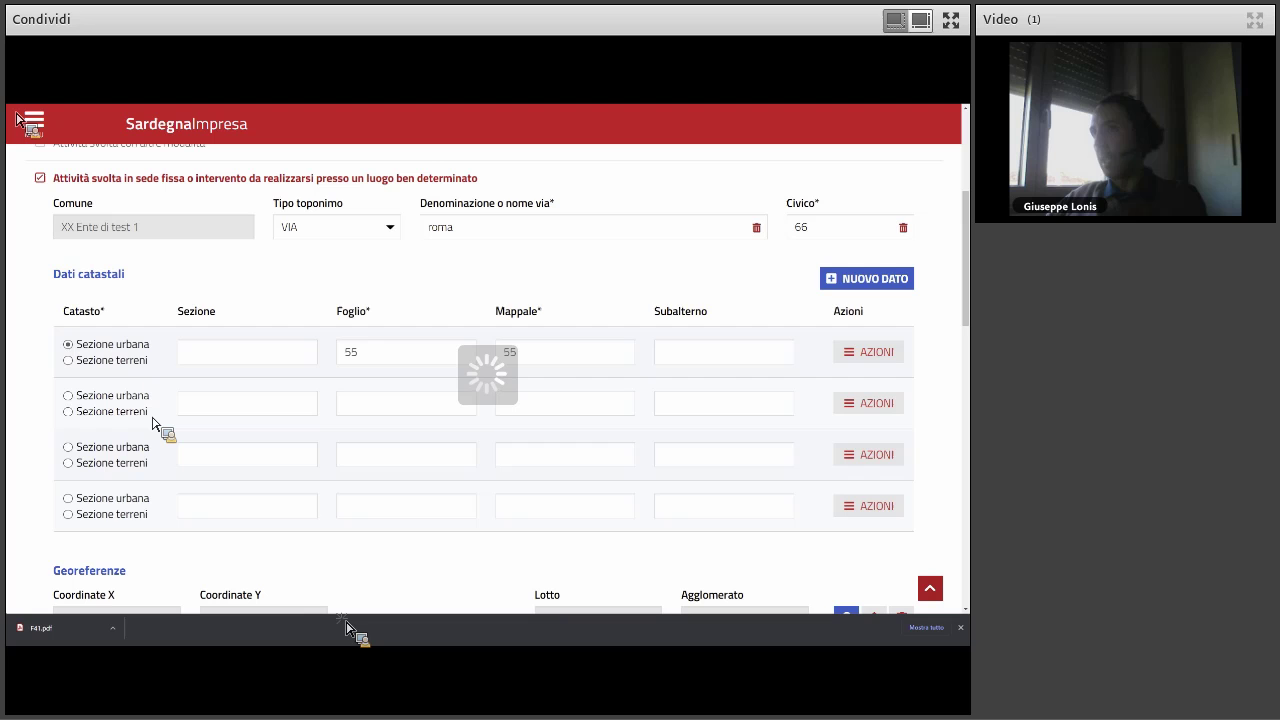
scroll(153, 422, "up", 3)
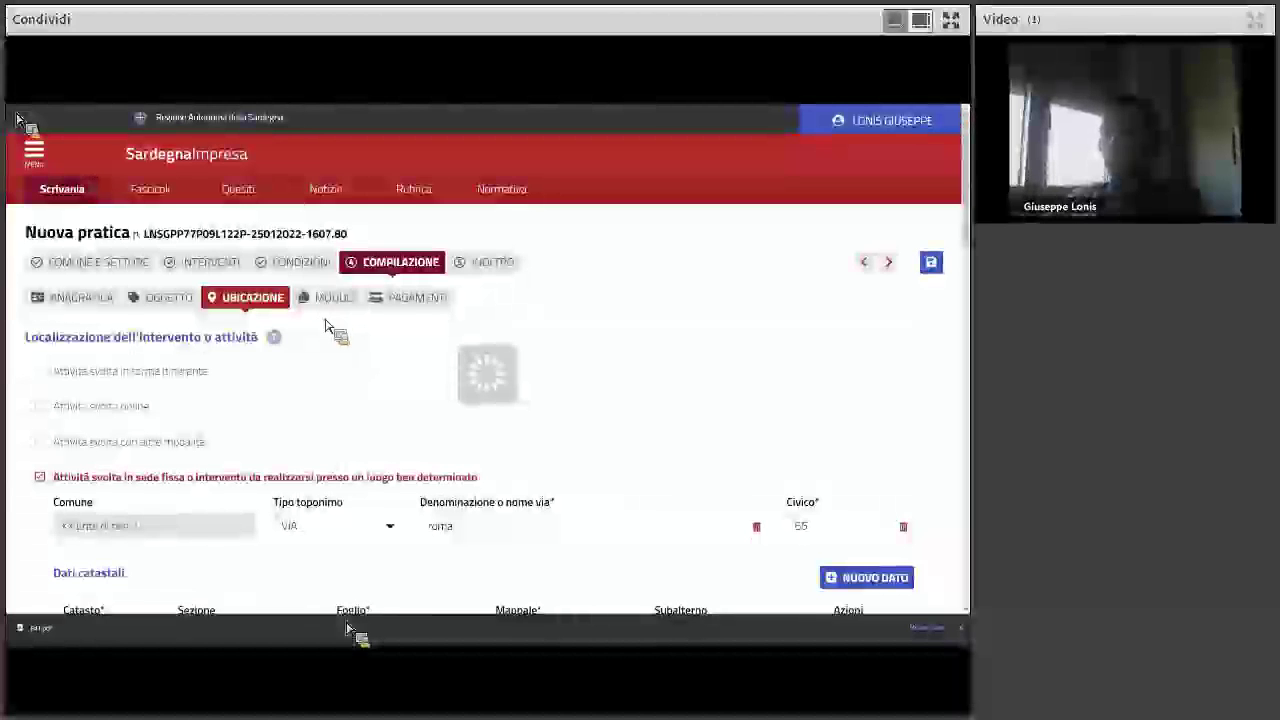
left_click(898, 270)
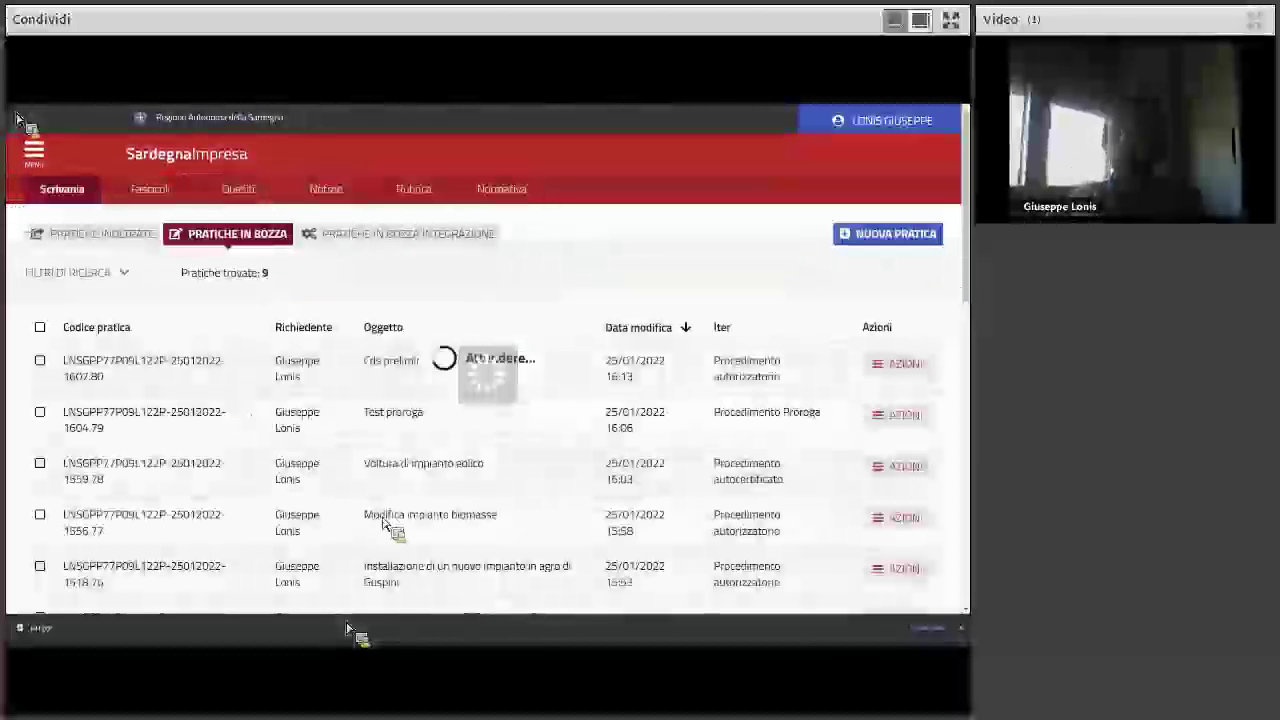
- Open the draft application "Installazione di un nuovo impianto in agro di Guspini" for editing
left_click(882, 568)
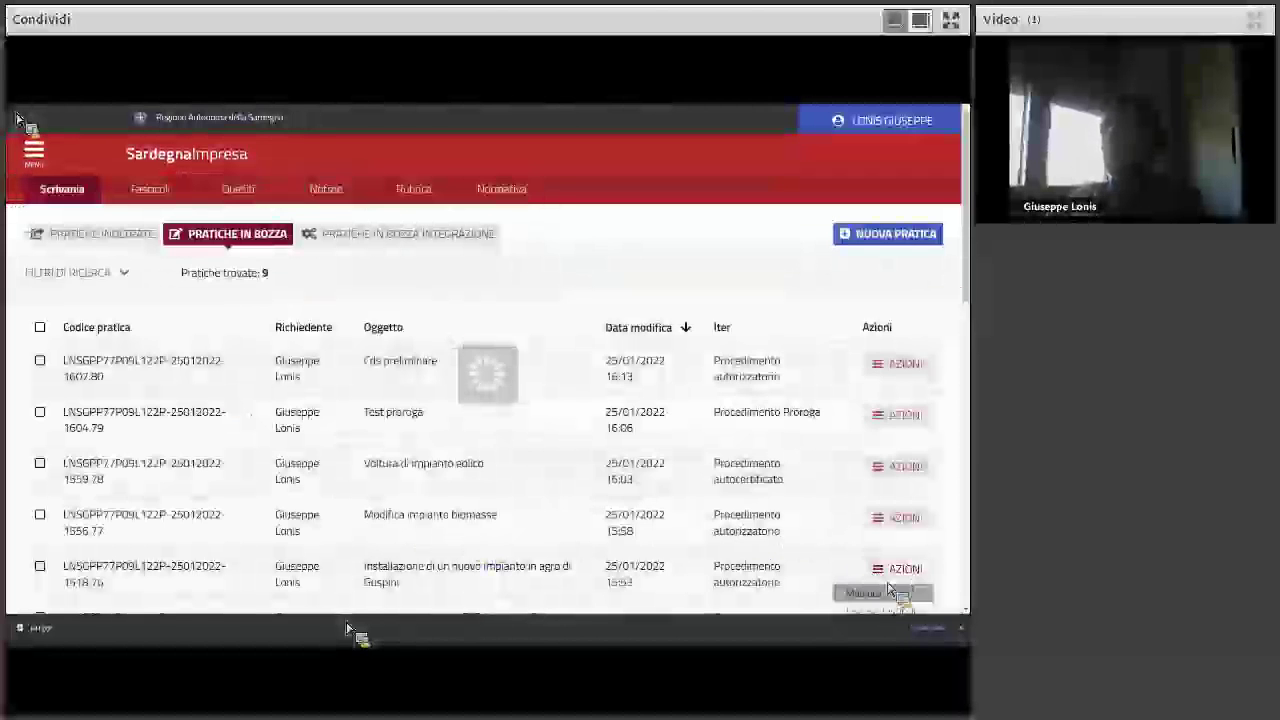
left_click(877, 605)
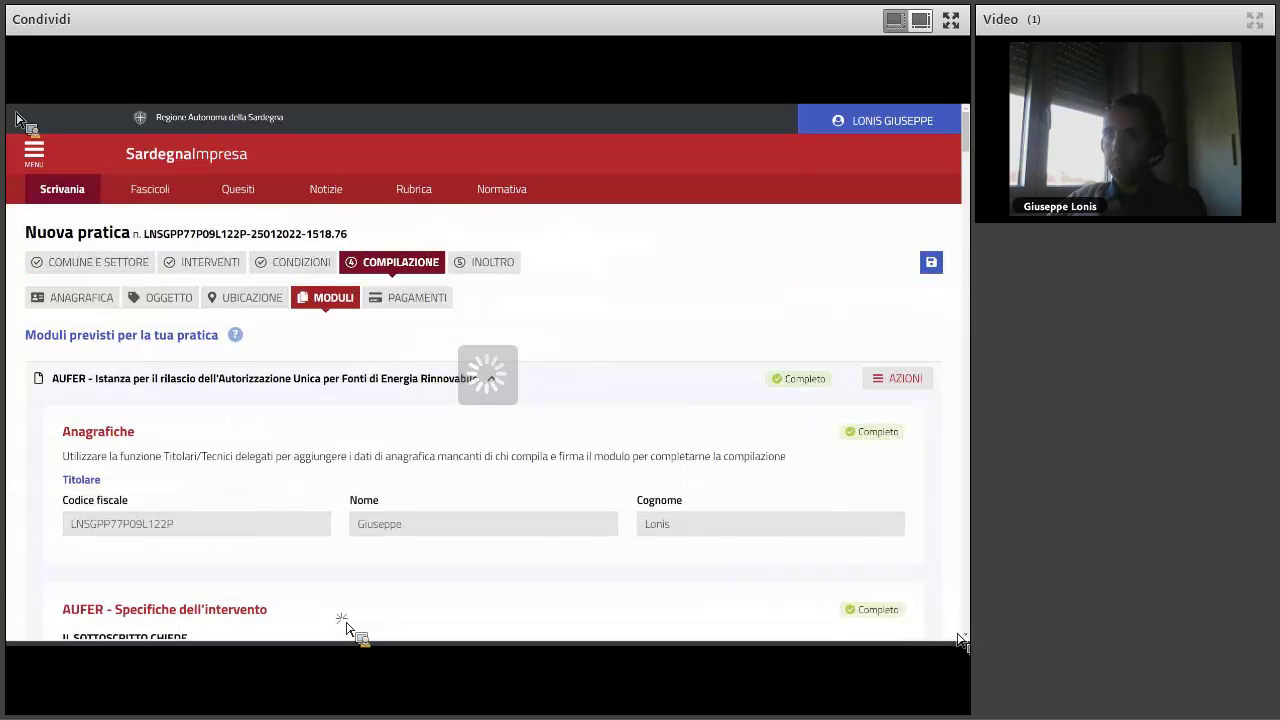
- Examine the AUFER form's Aree entries for the plant, the infrastructure and the connection works, highlighting their headings
scroll(443, 500, "down", 2)
scroll(131, 443, "down", 10)
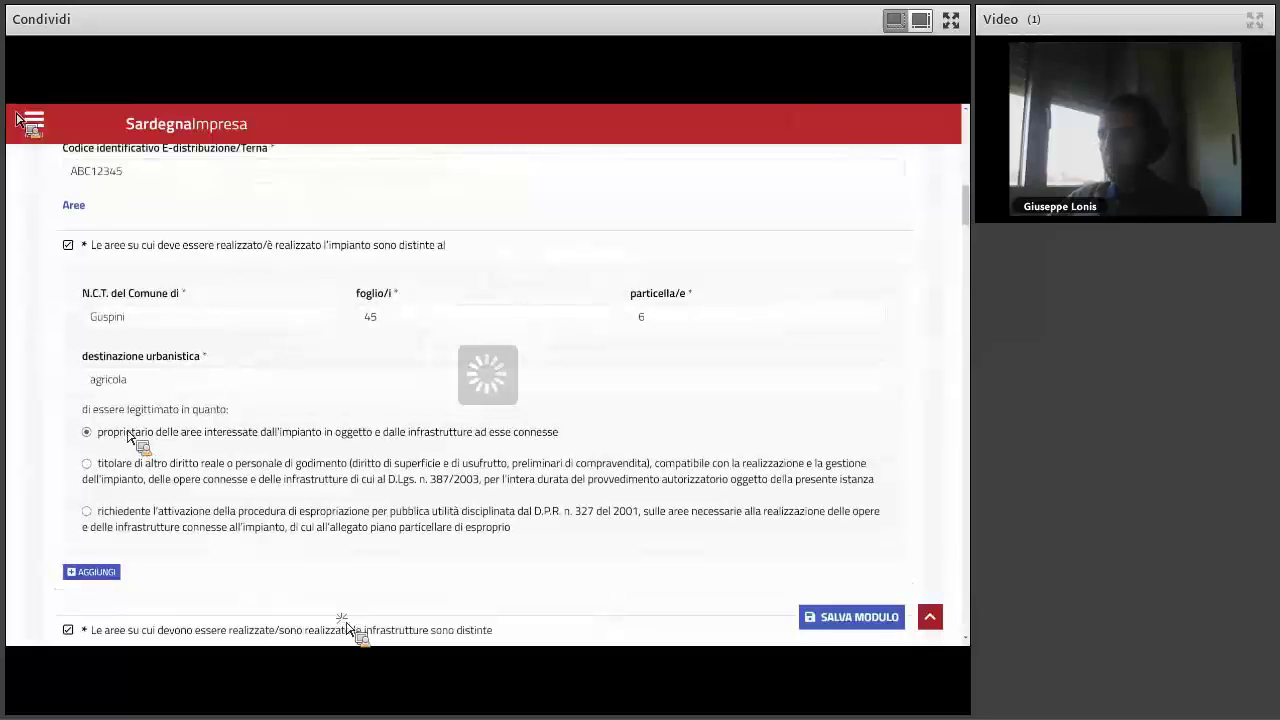
left_click_drag(91, 245, 445, 252)
scroll(400, 292, "down", 3)
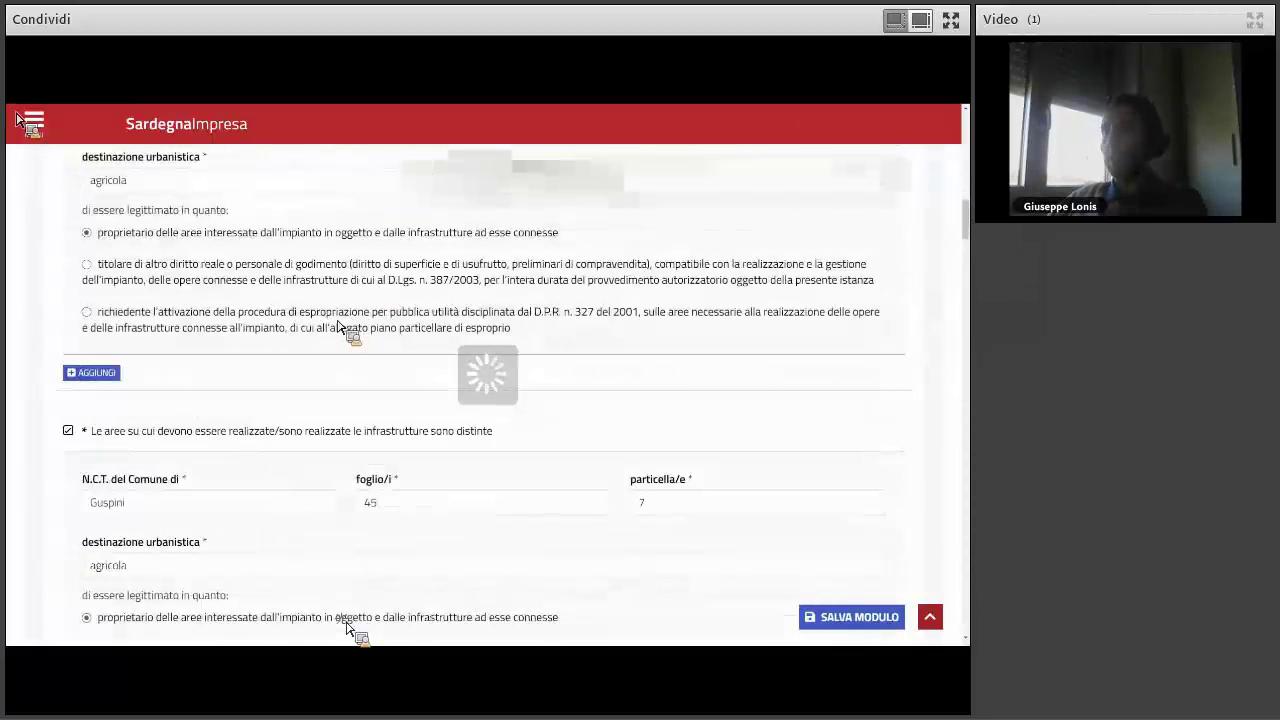
left_click_drag(94, 431, 428, 440)
scroll(245, 441, "down", 1)
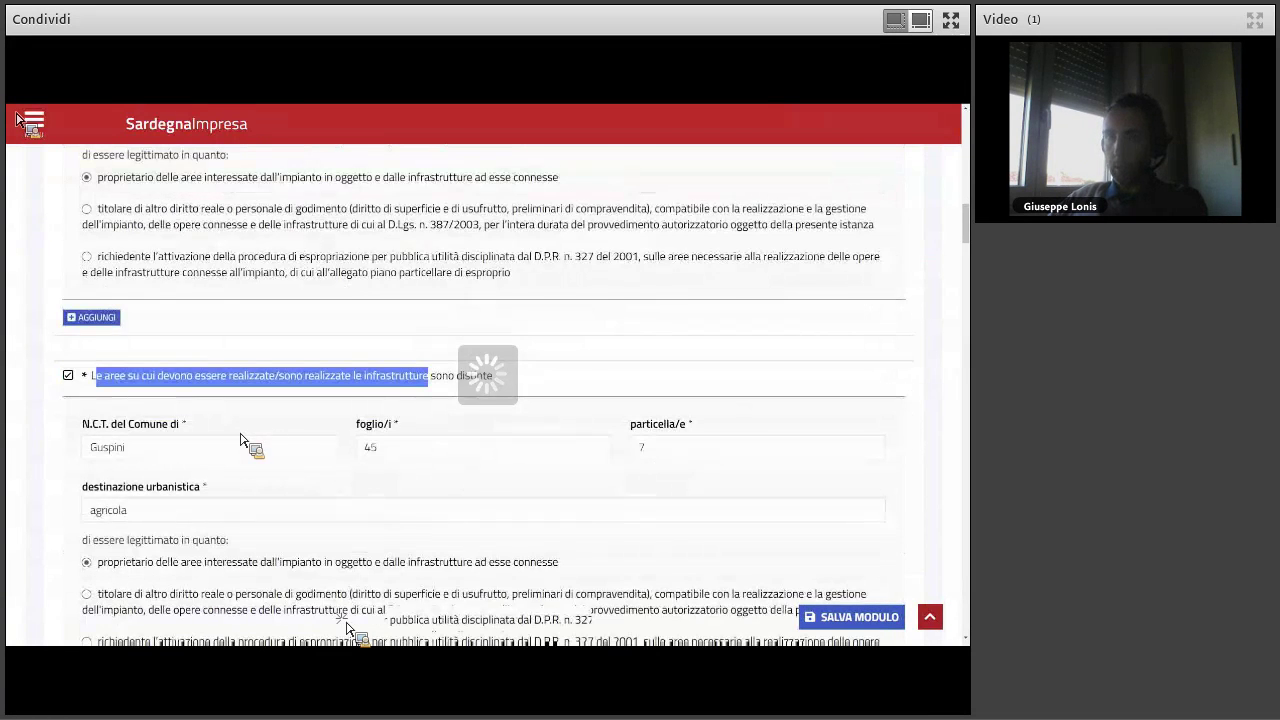
scroll(240, 440, "down", 5)
left_click_drag(254, 467, 255, 478)
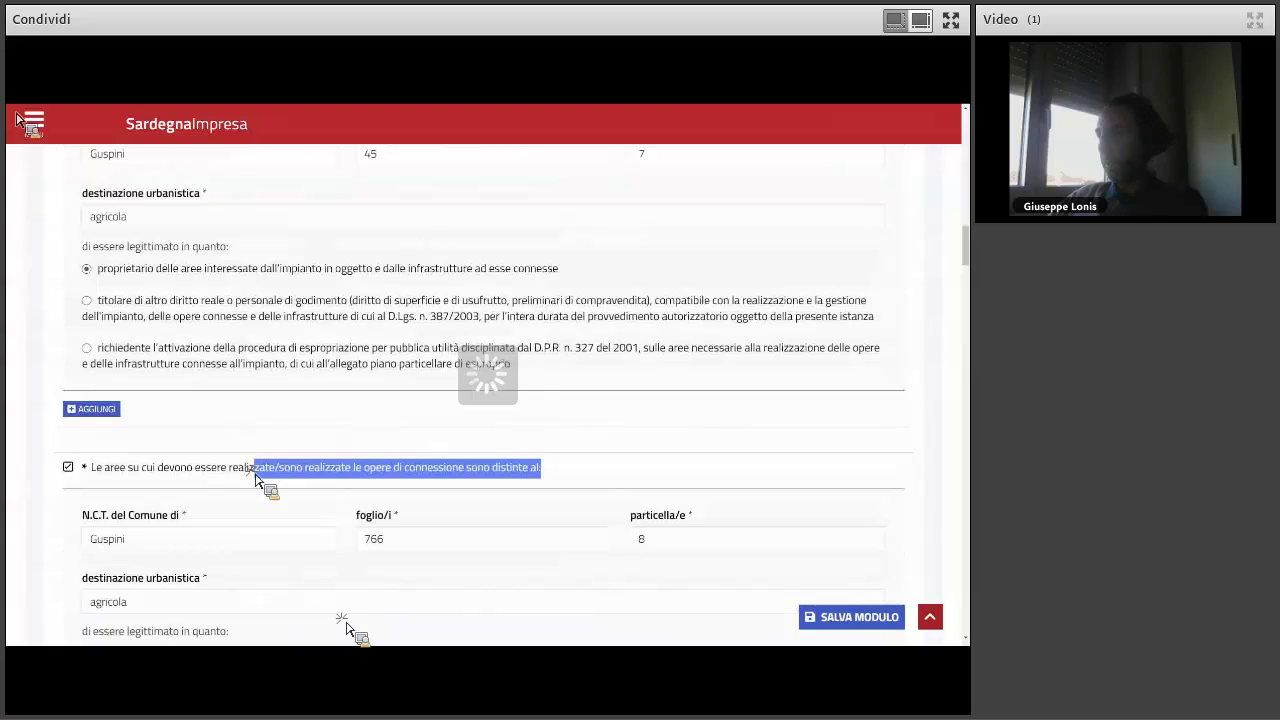
- Add another entry for the infrastructure areas in the AUFER form and enable it so its cadastral fields are available
scroll(255, 480, "down", 2)
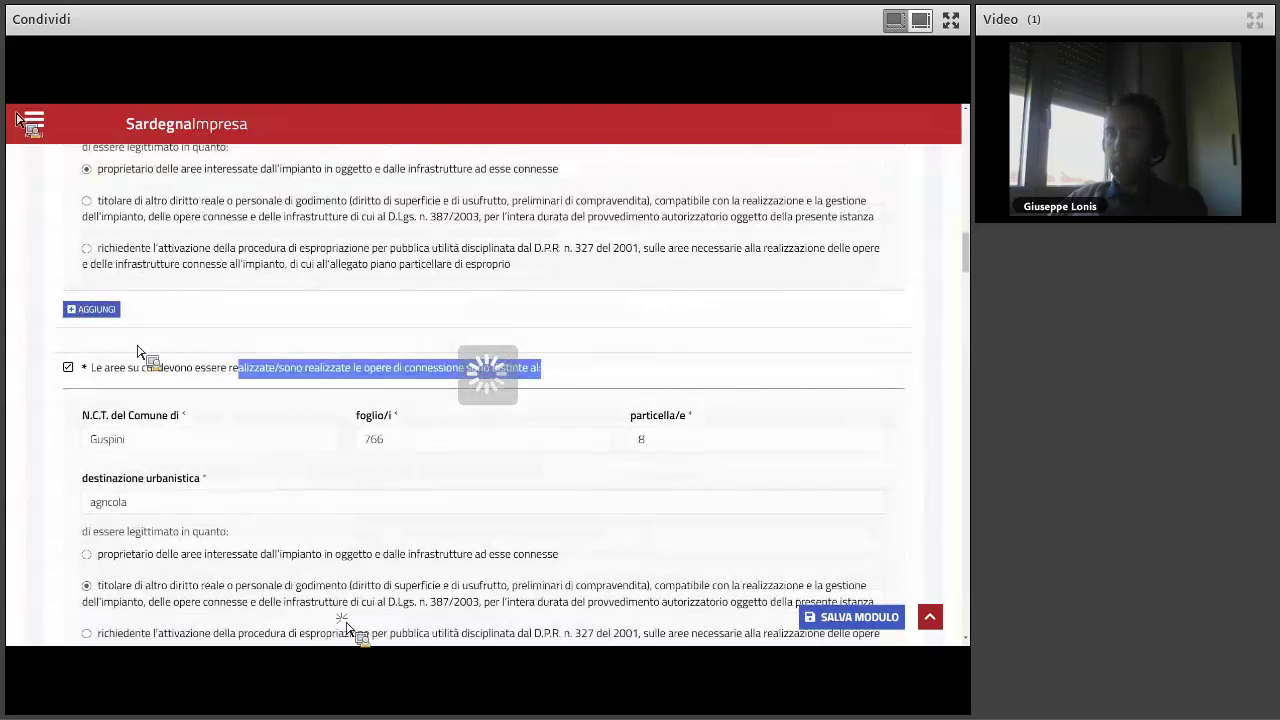
left_click(105, 310)
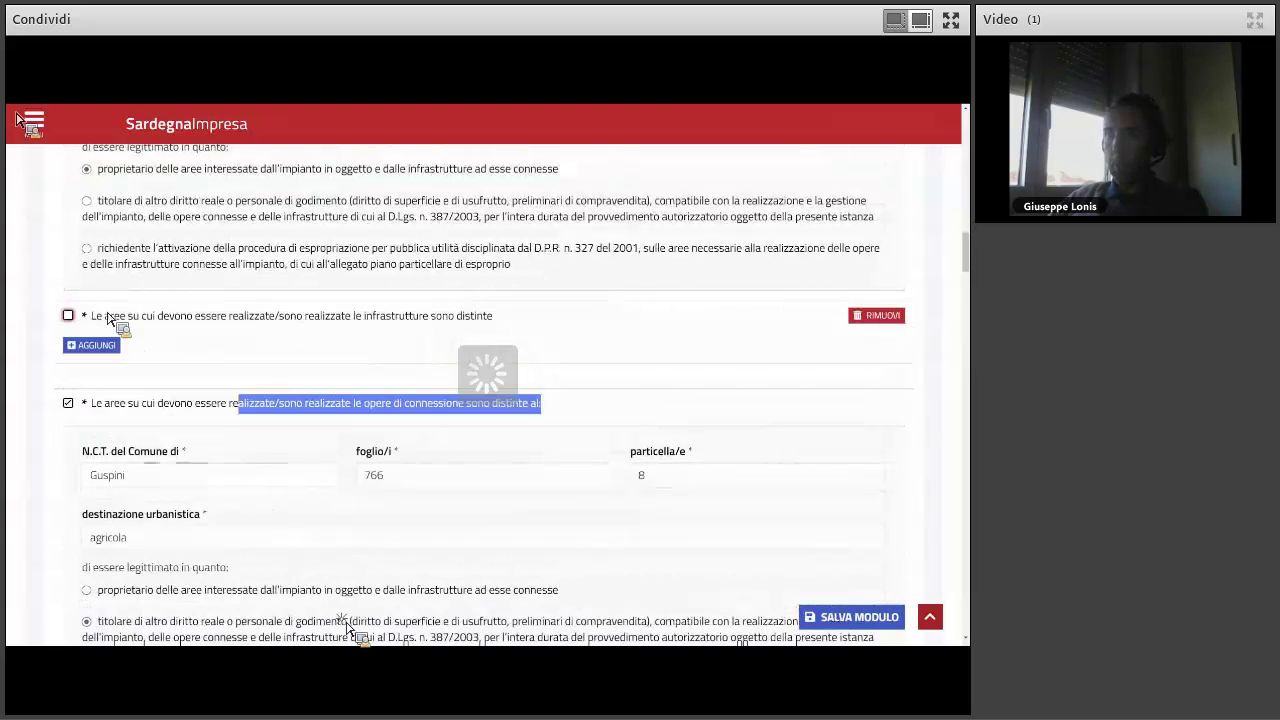
left_click(208, 318)
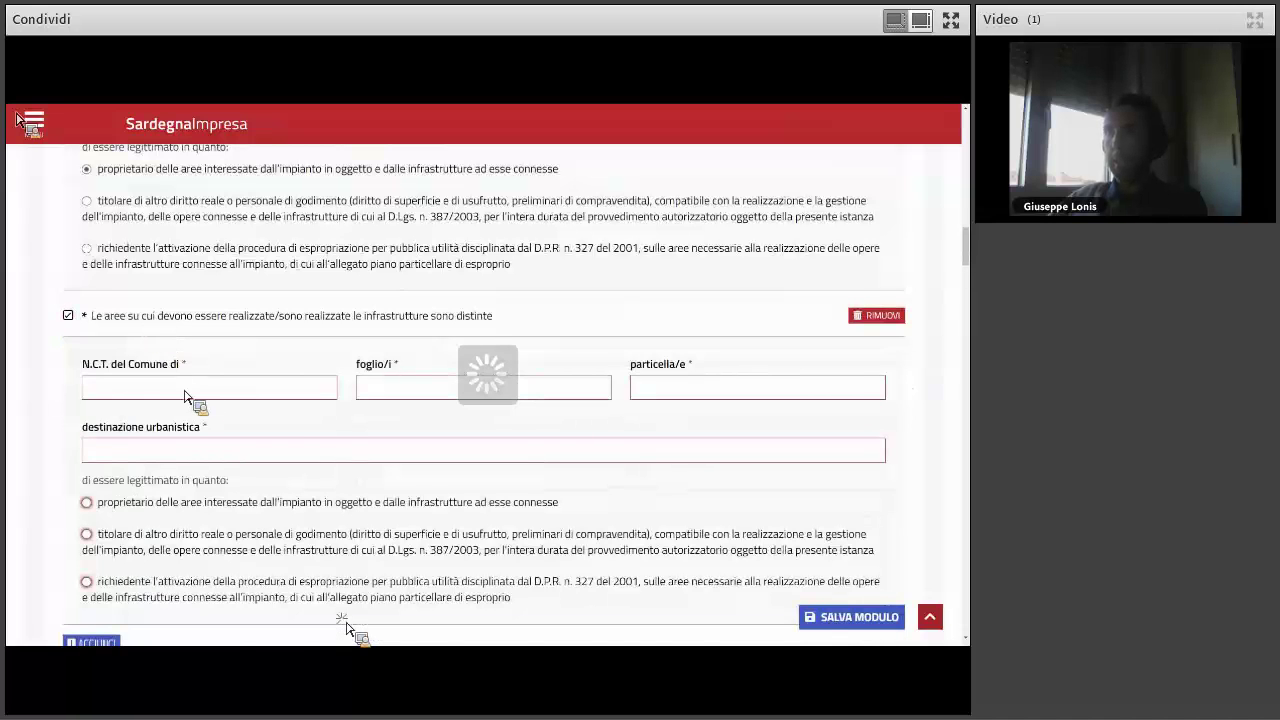
- Examine the AUFER form's blank infrastructure entry, applicant details and plant areas, and return to the Scrivania
scroll(185, 397, "up", 2)
scroll(185, 435, "down", 2)
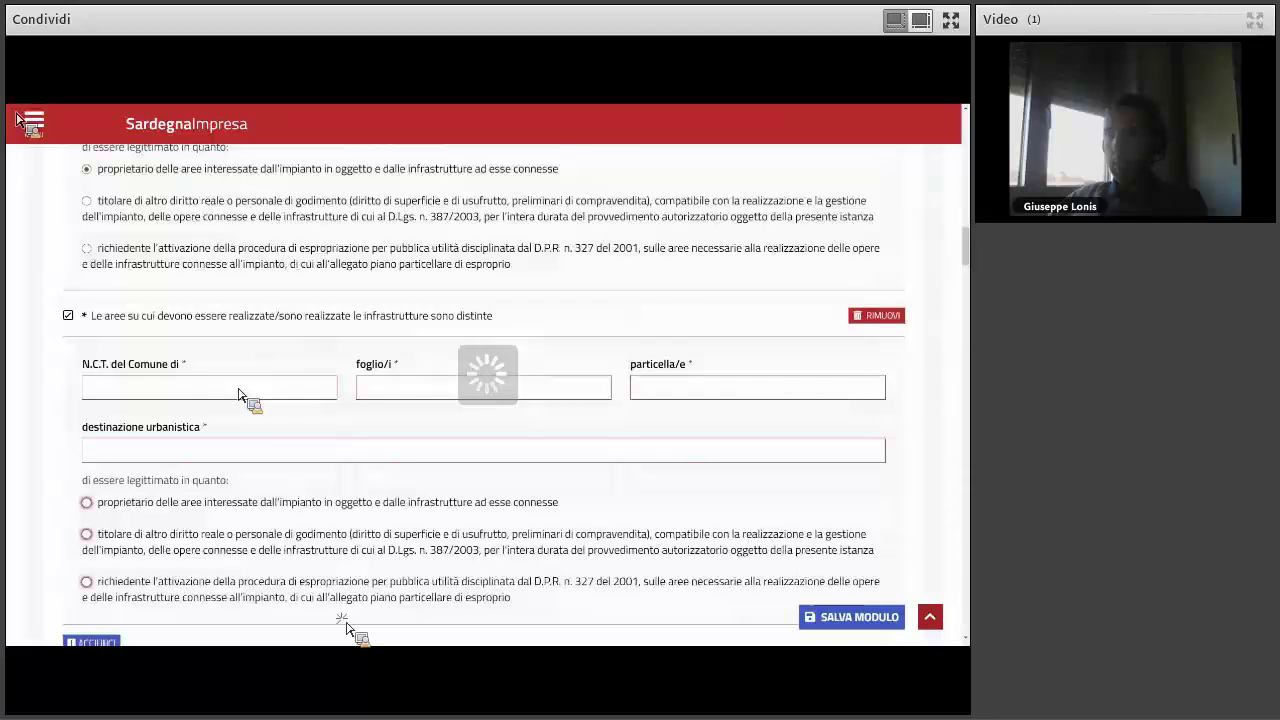
scroll(238, 395, "down", 4)
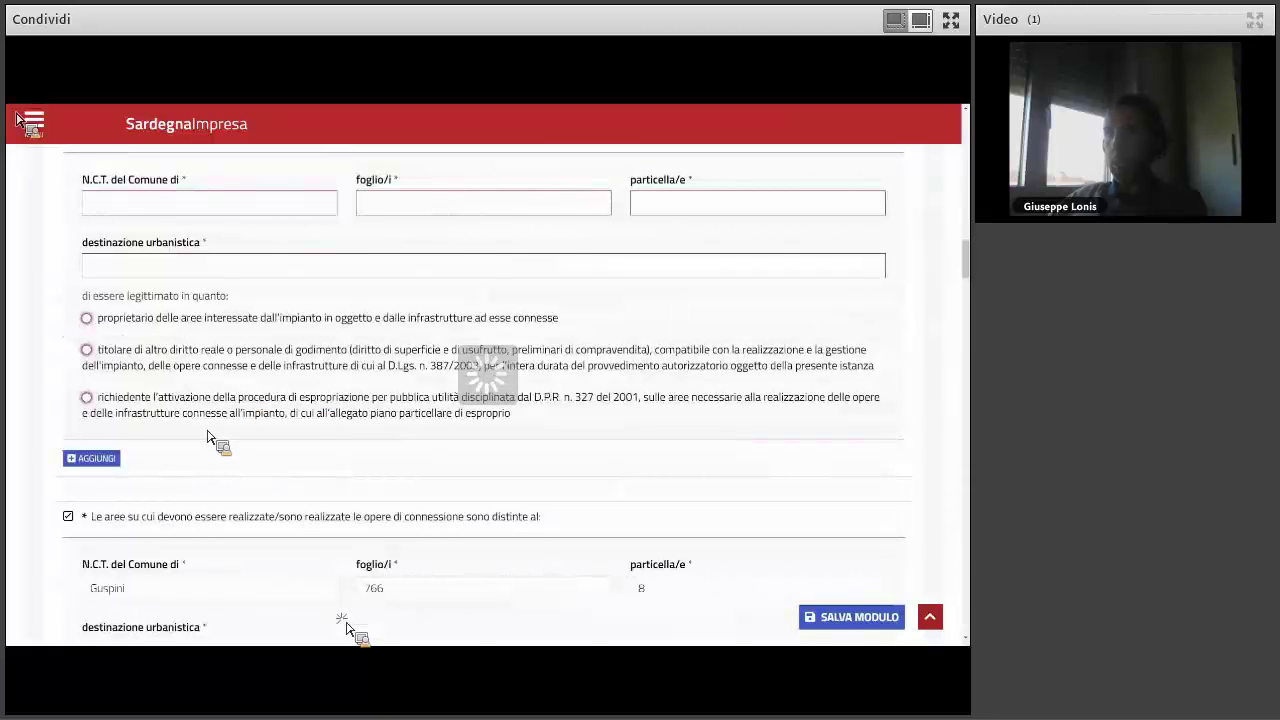
scroll(208, 435, "down", 2)
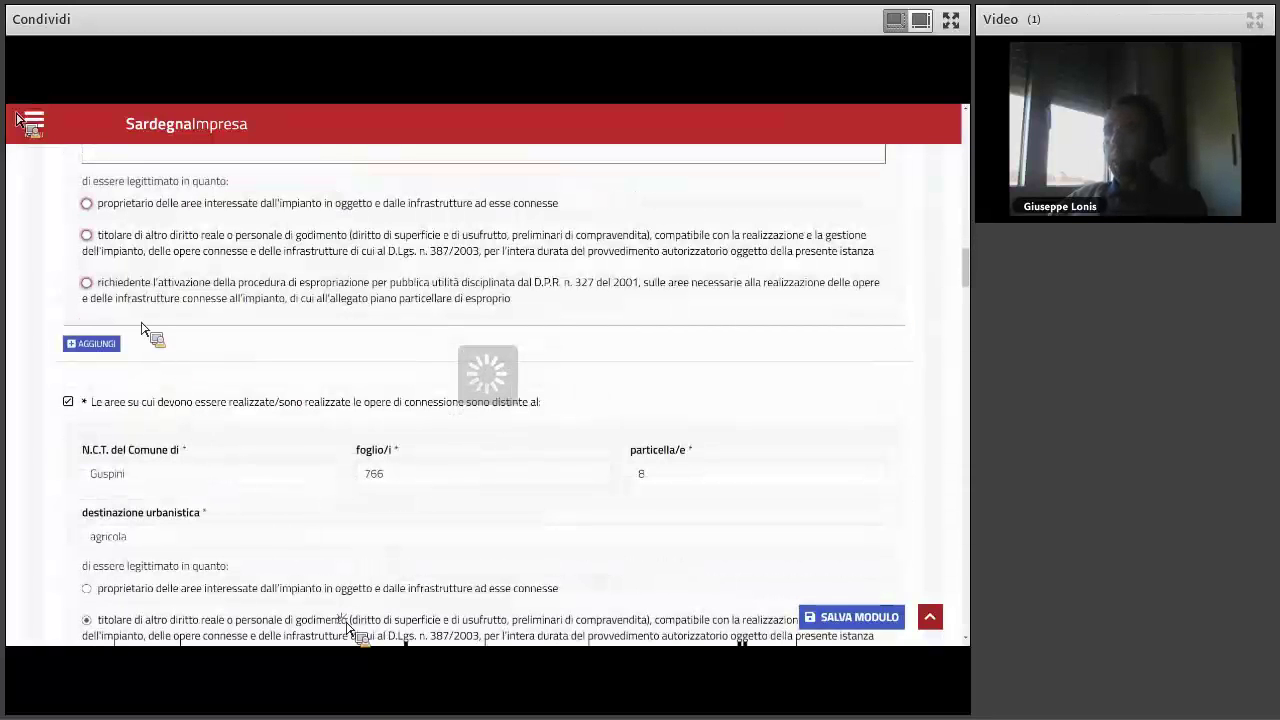
scroll(143, 330, "up", 3)
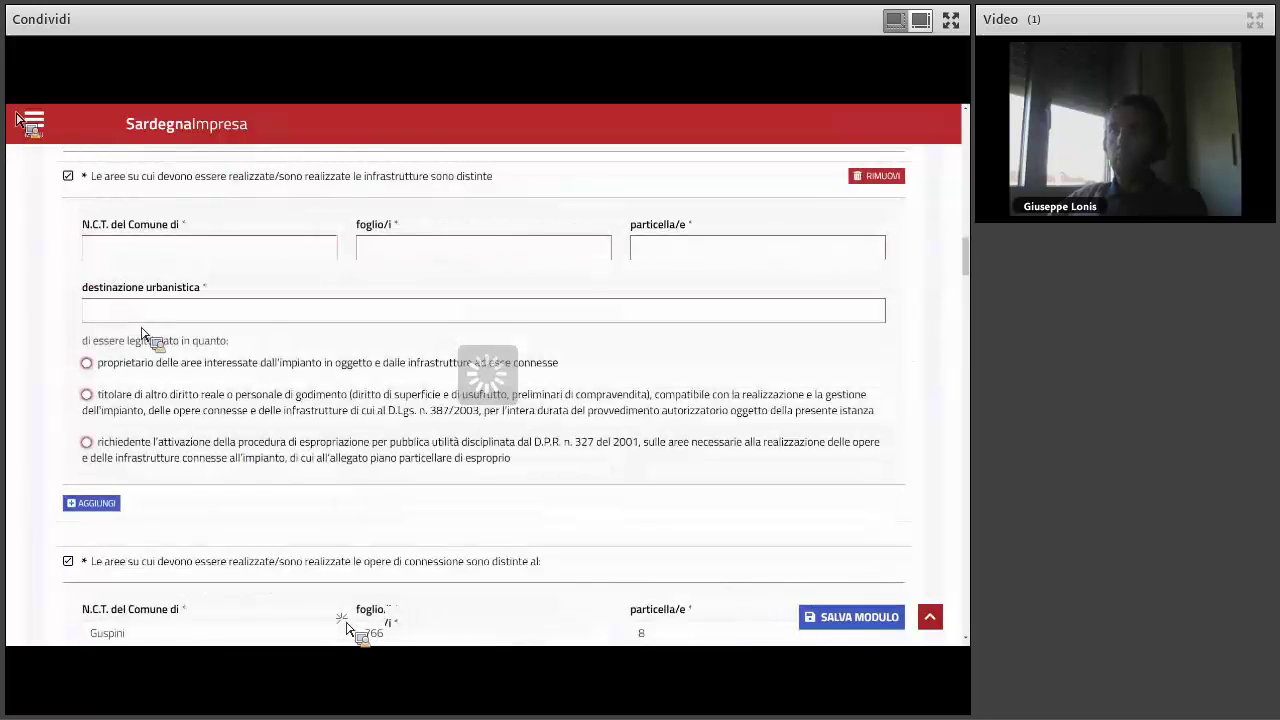
scroll(137, 427, "up", 10)
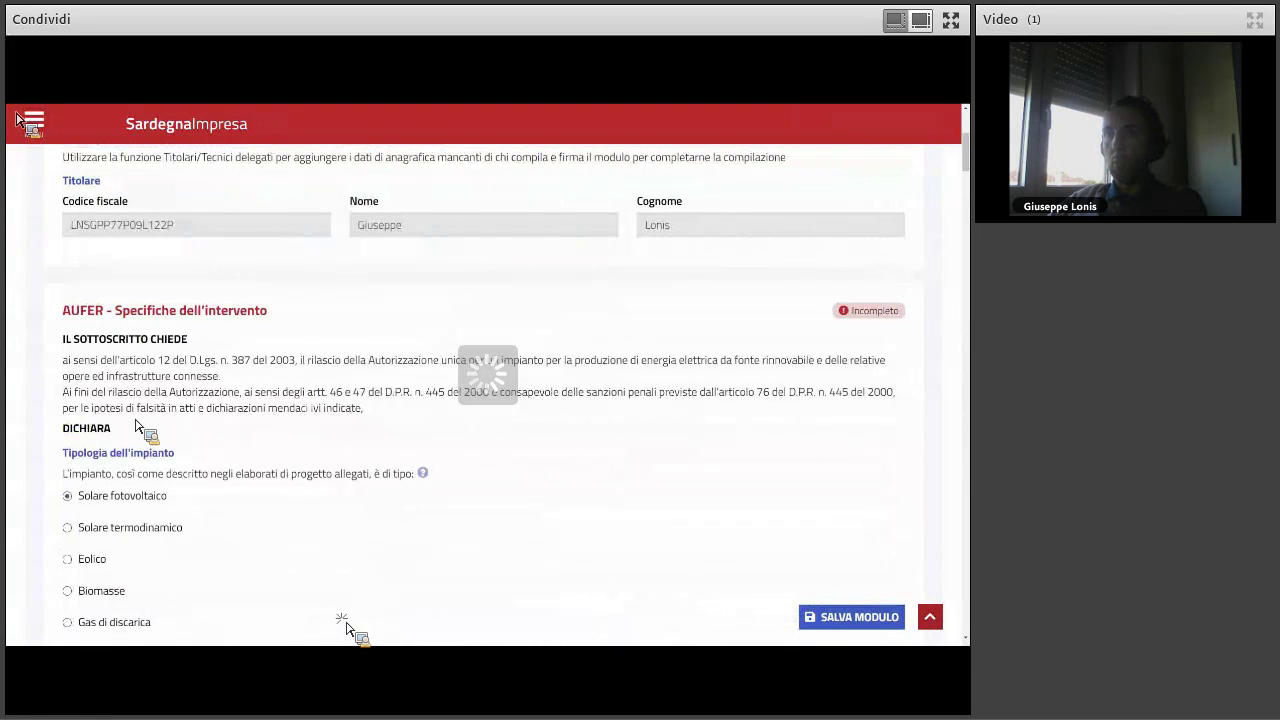
scroll(137, 427, "up", 5)
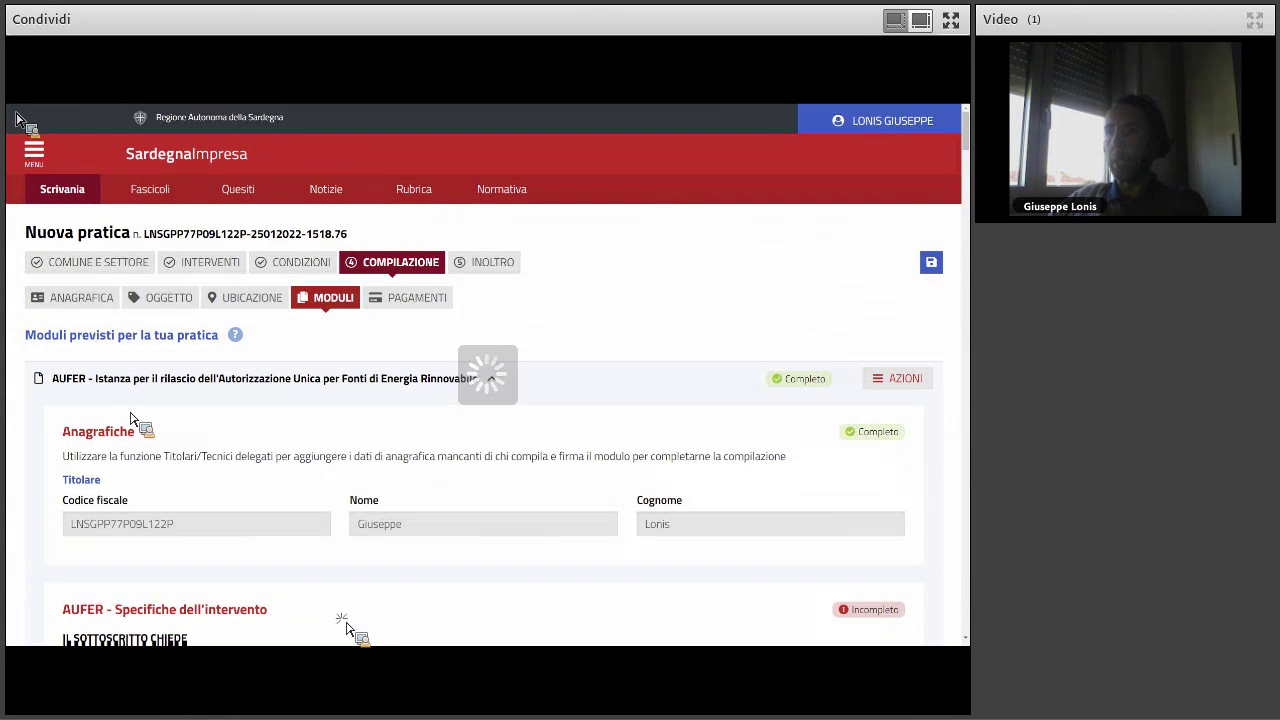
scroll(115, 350, "down", 10)
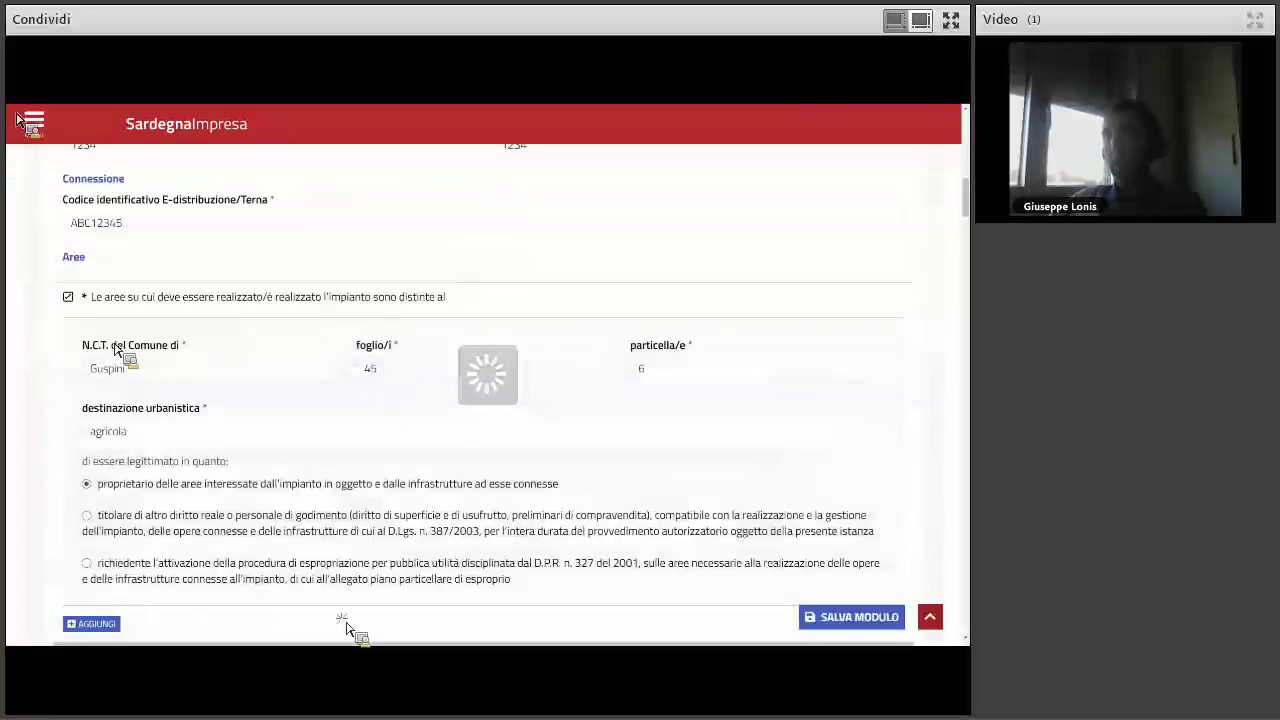
scroll(115, 350, "down", 1)
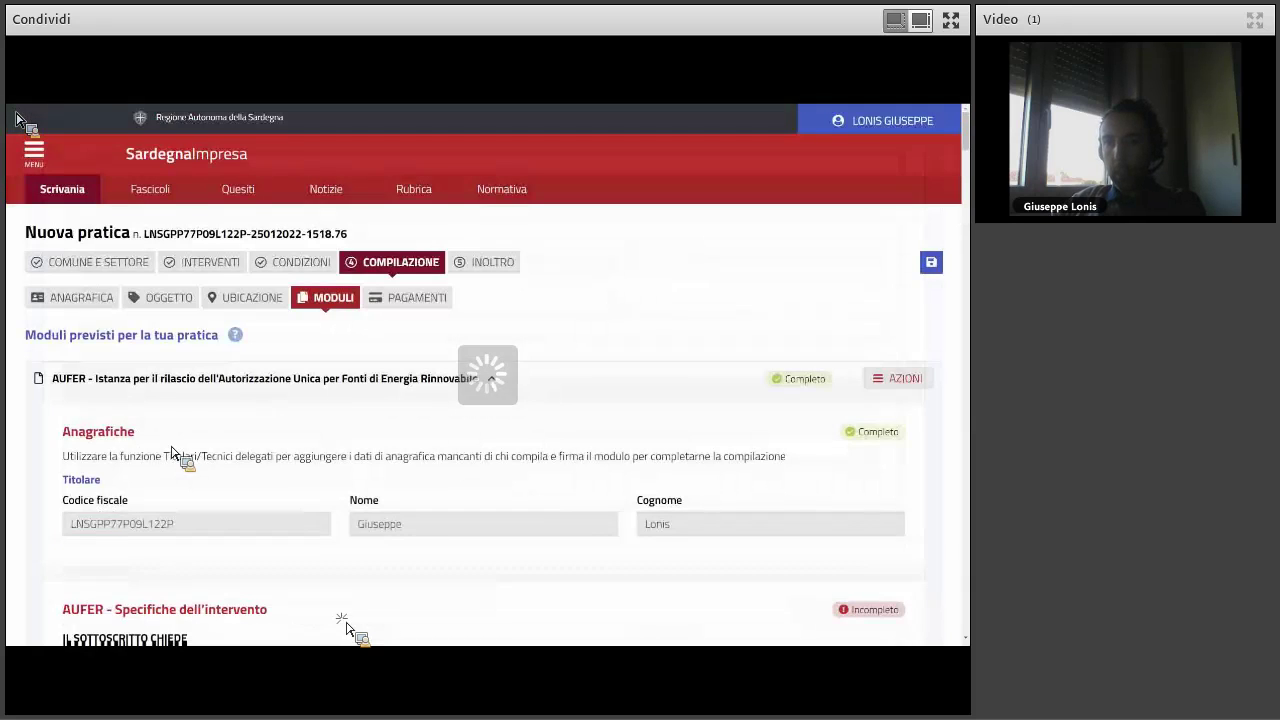
left_click(66, 195)
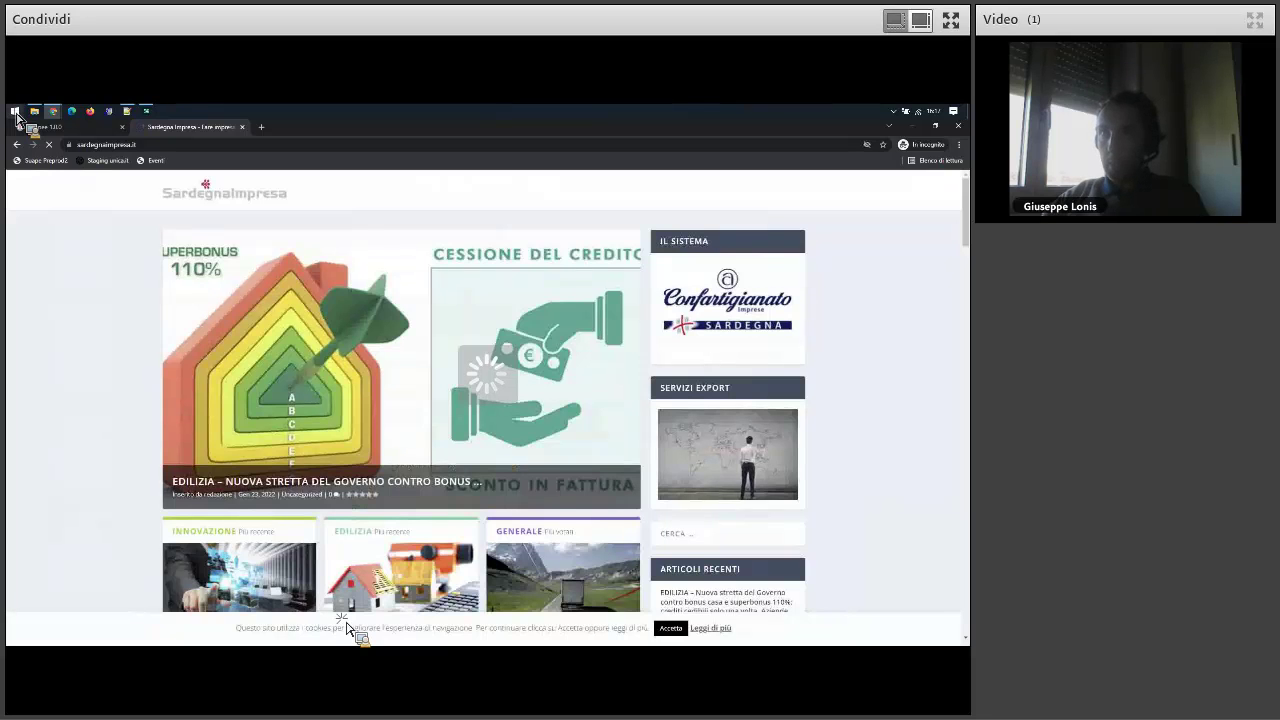
left_click(150, 145)
key("End")
key("BackSpace")
key("BackSpace")
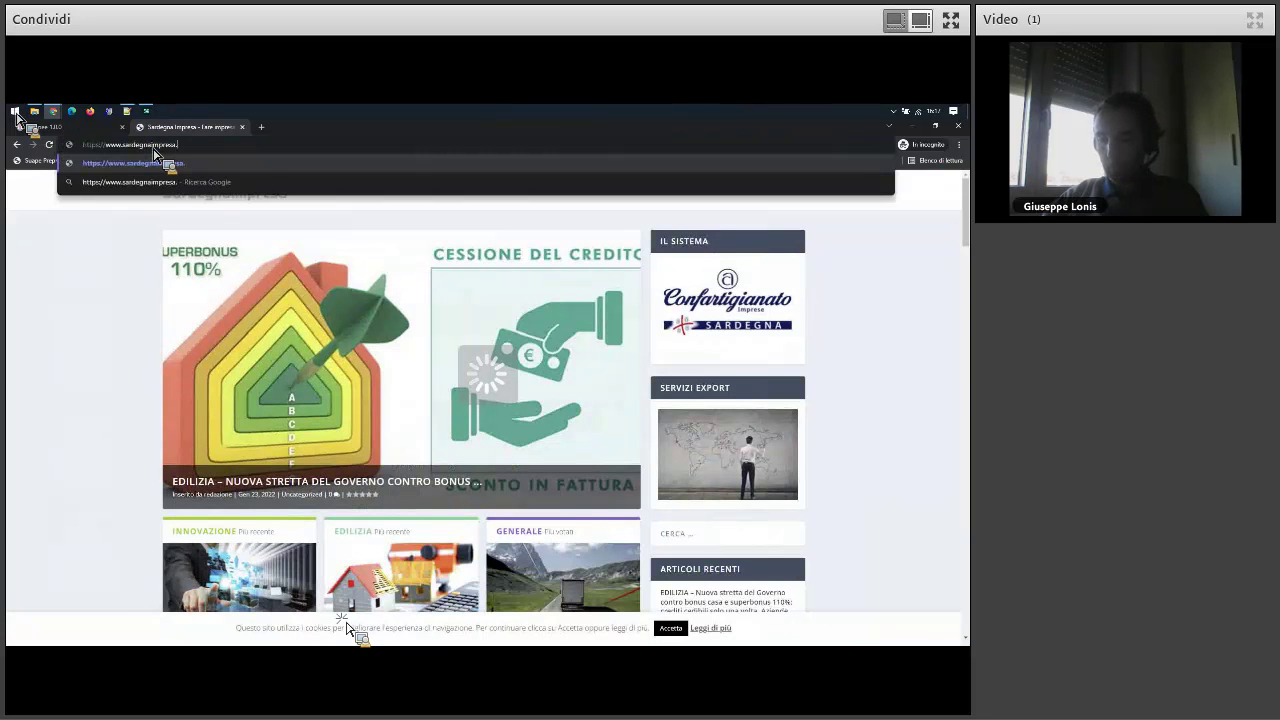
type("eu")
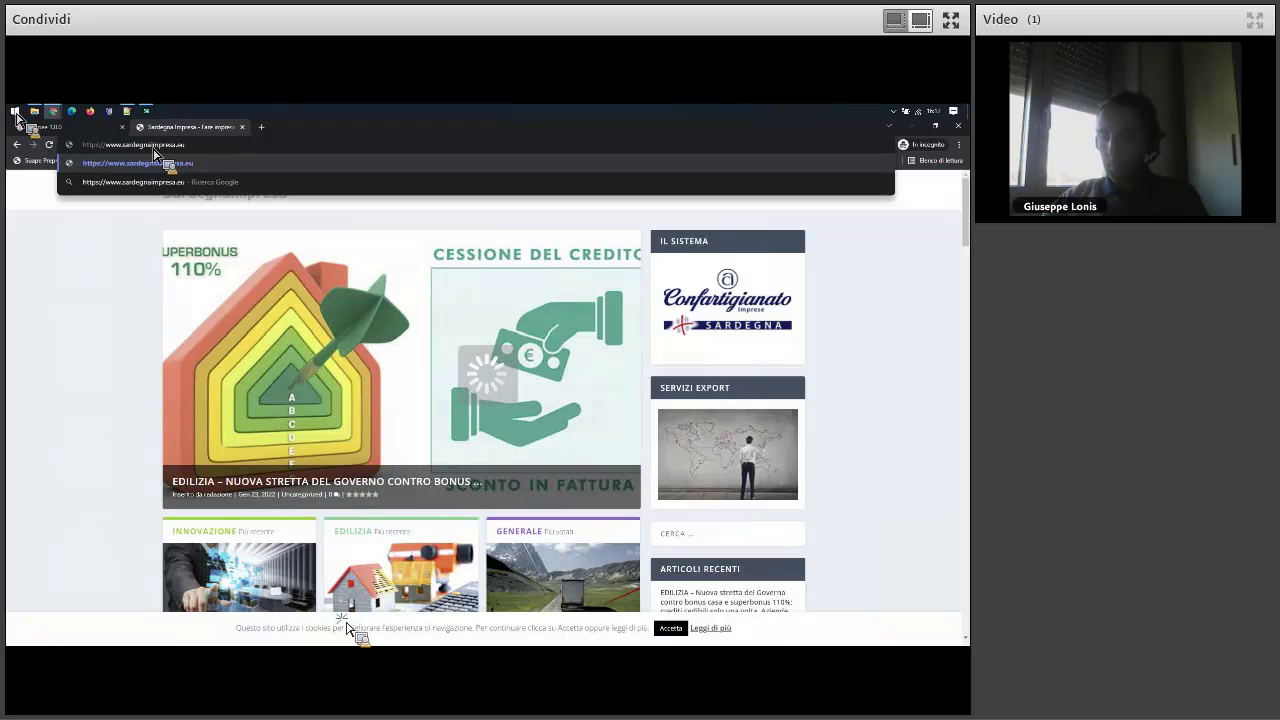
key("Return")
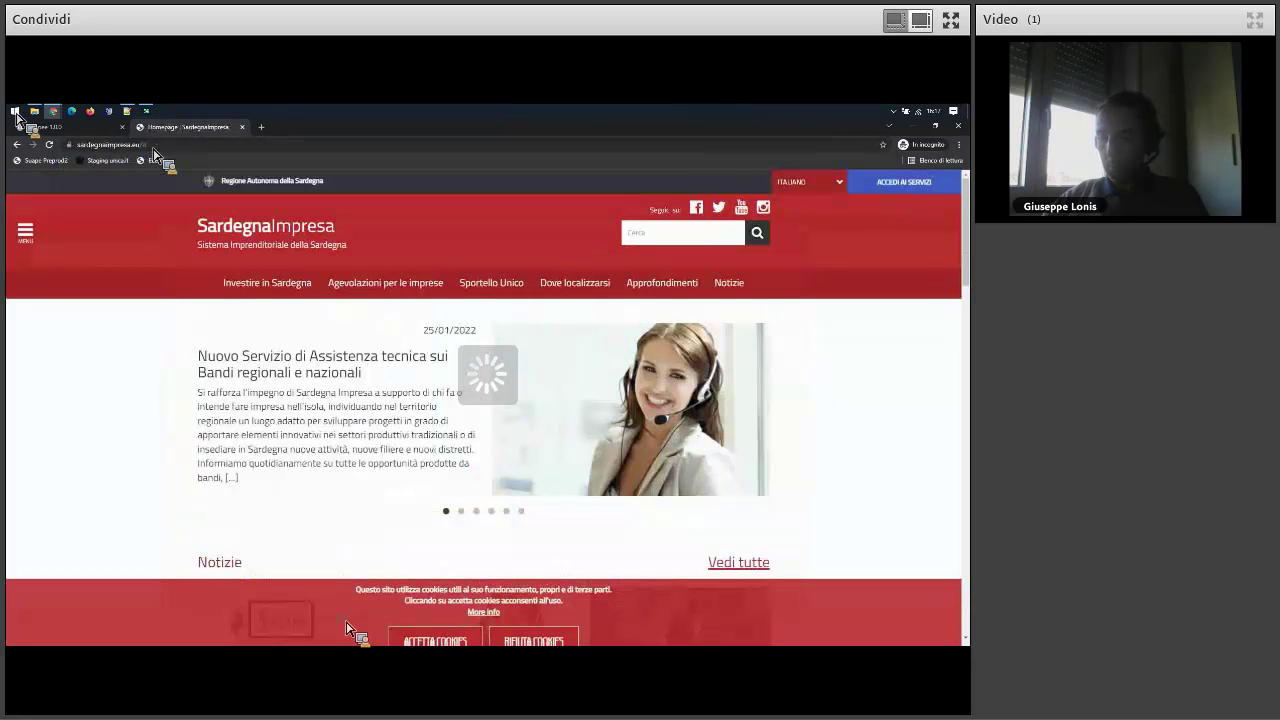
- Go to the Sportello Unico section and open its Modulistica page
left_click(492, 285)
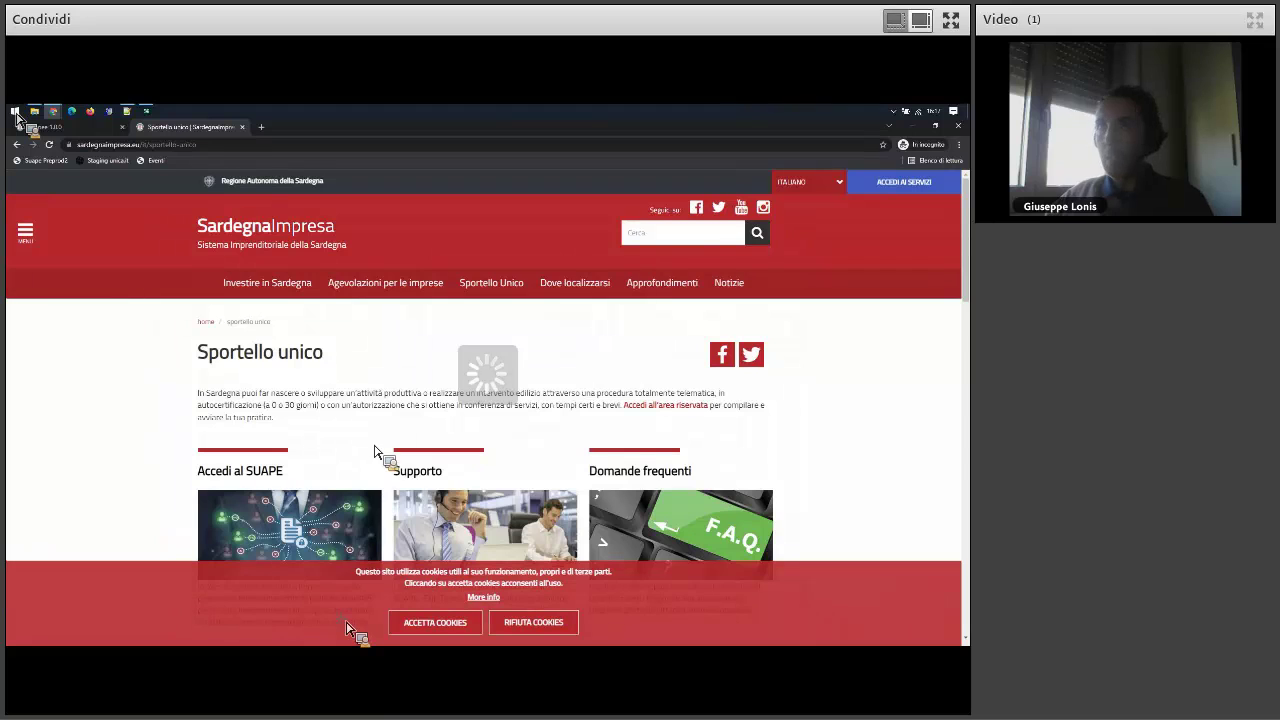
scroll(372, 452, "down", 2)
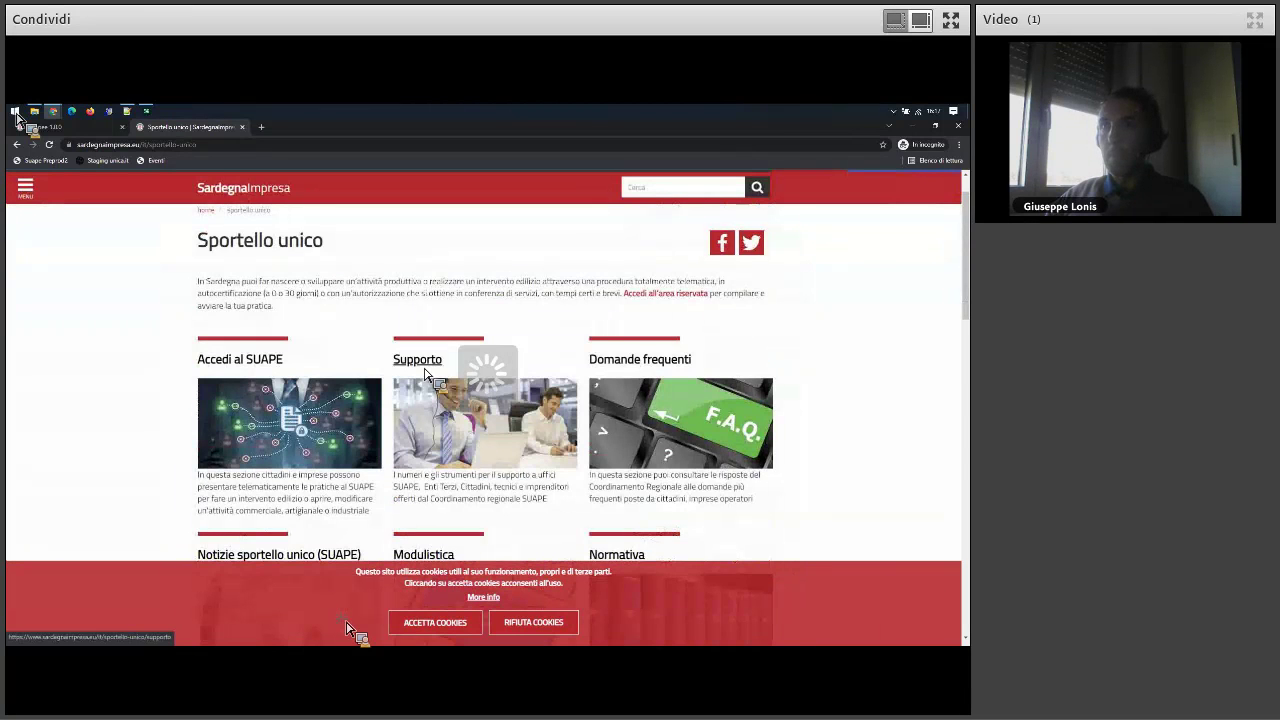
scroll(425, 373, "down", 2)
left_click(420, 462)
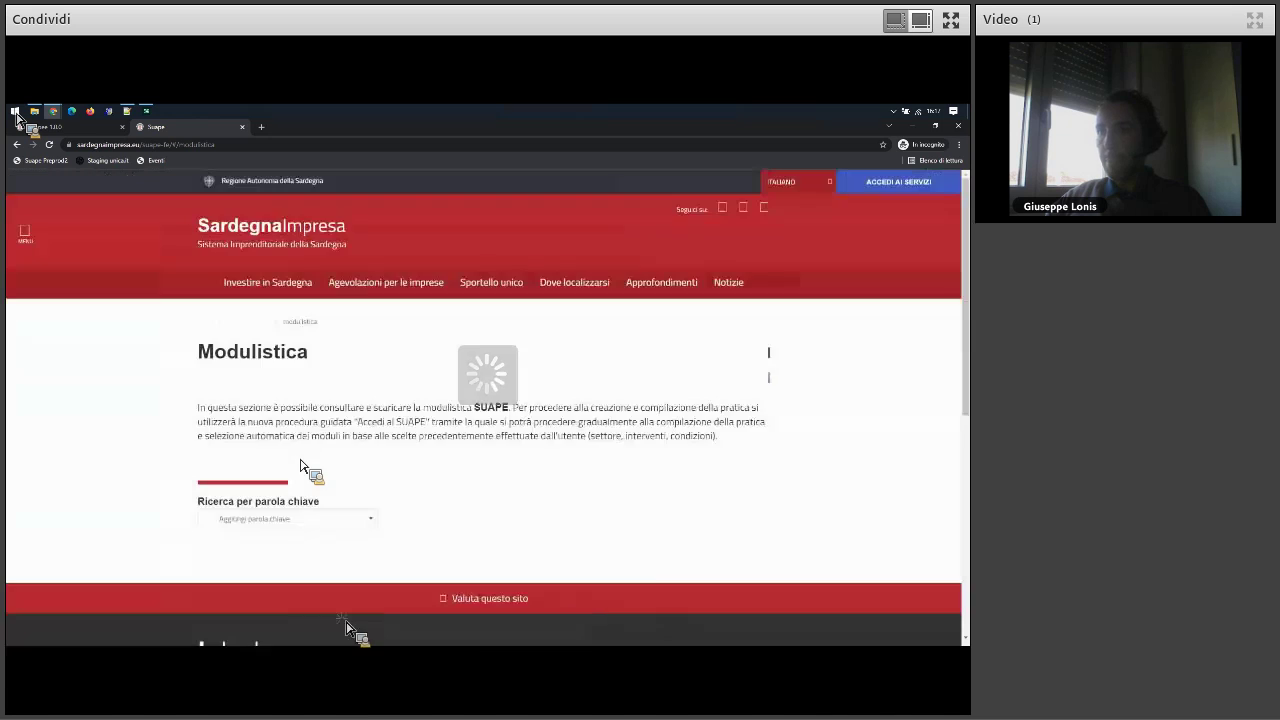
- Look through the Modulistica page's list of SUAPE forms, from the DUA down through the Allegati A
scroll(262, 453, "down", 4)
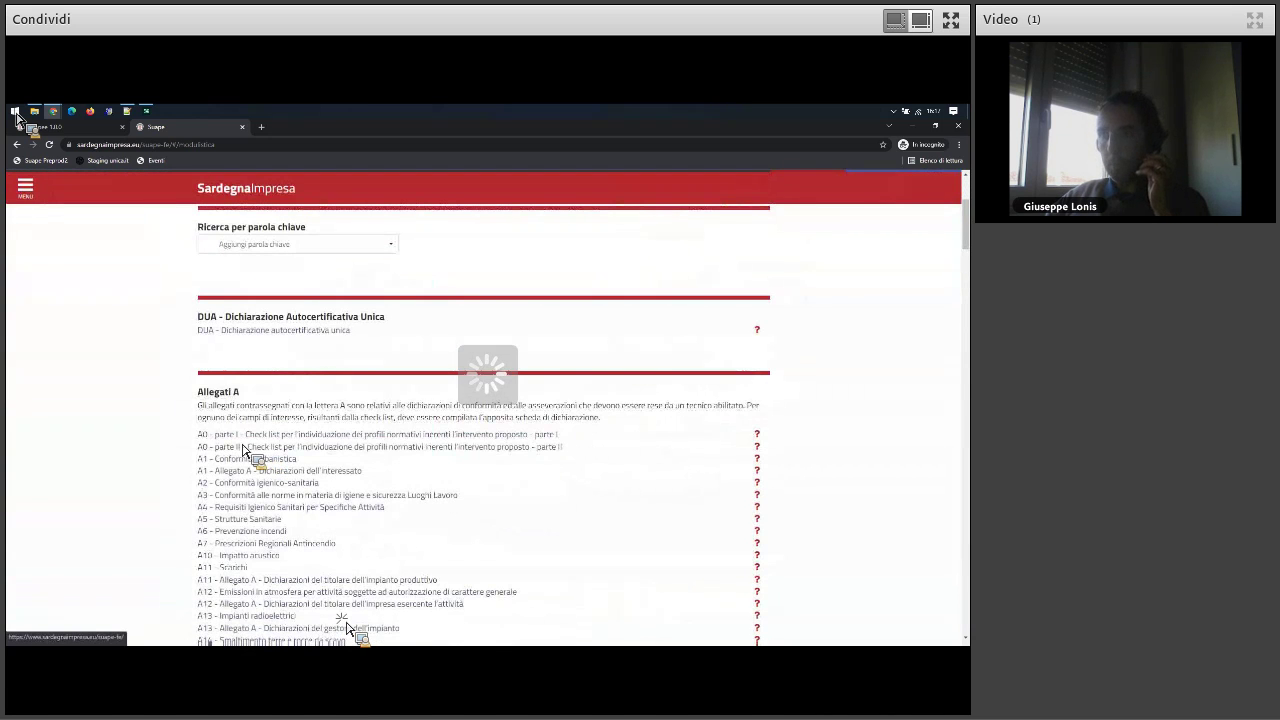
scroll(110, 480, "up", 3)
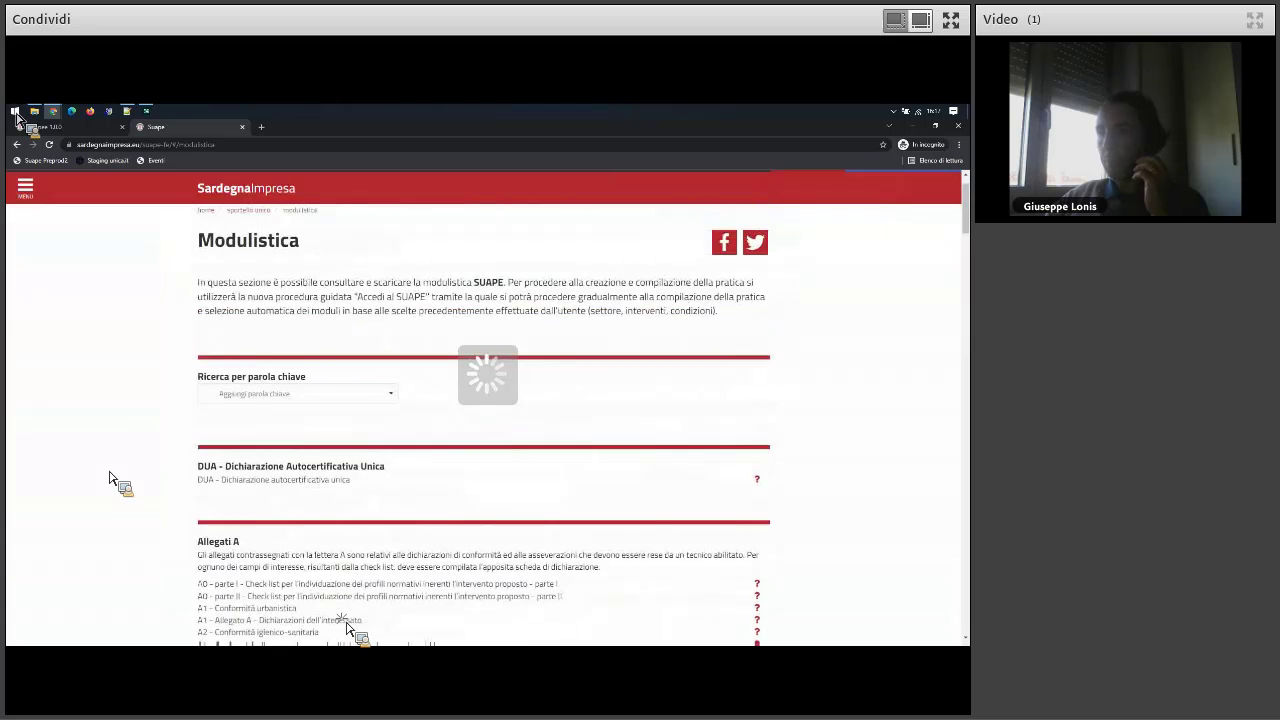
scroll(110, 480, "up", 2)
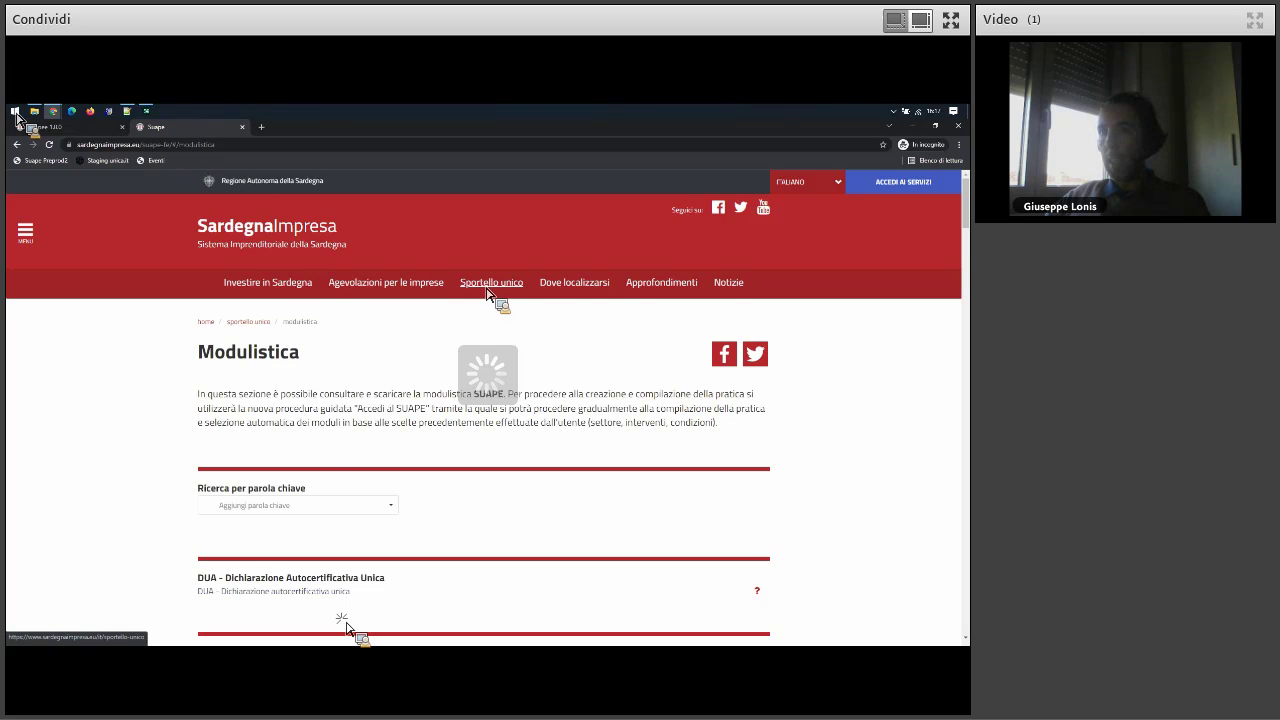
scroll(327, 432, "down", 6)
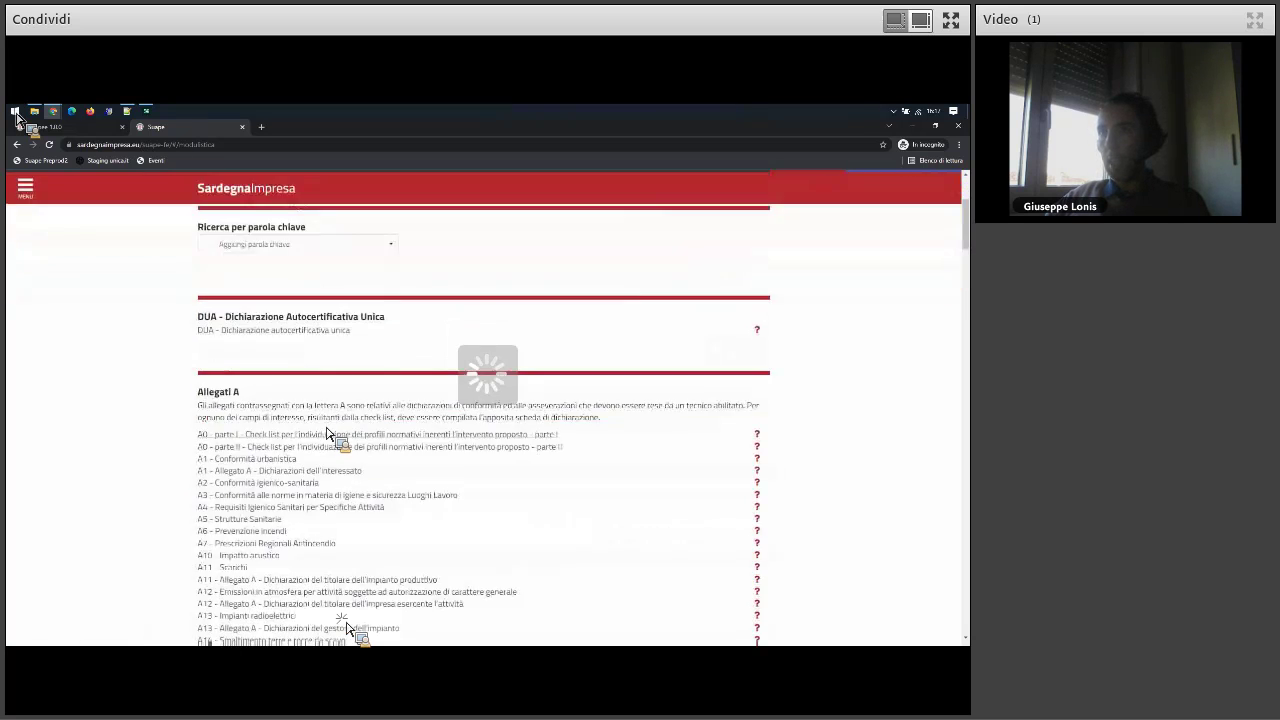
scroll(280, 465, "down", 2)
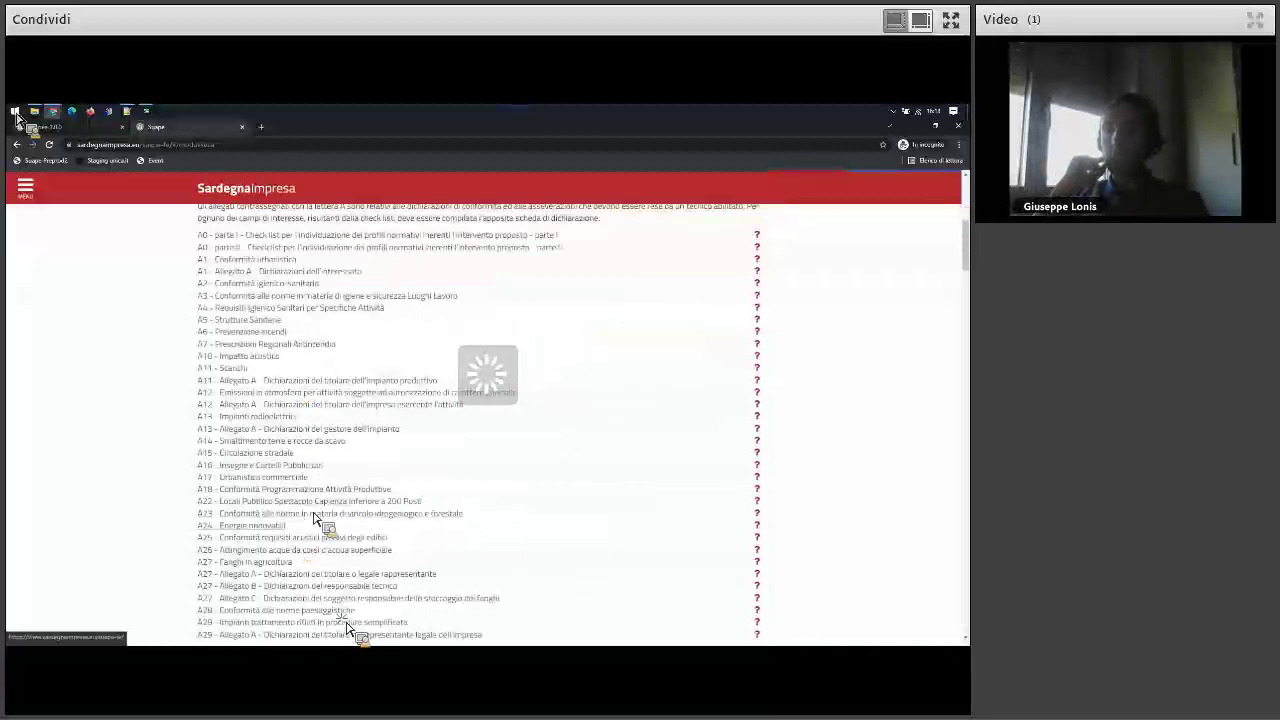
scroll(330, 512, "down", 3)
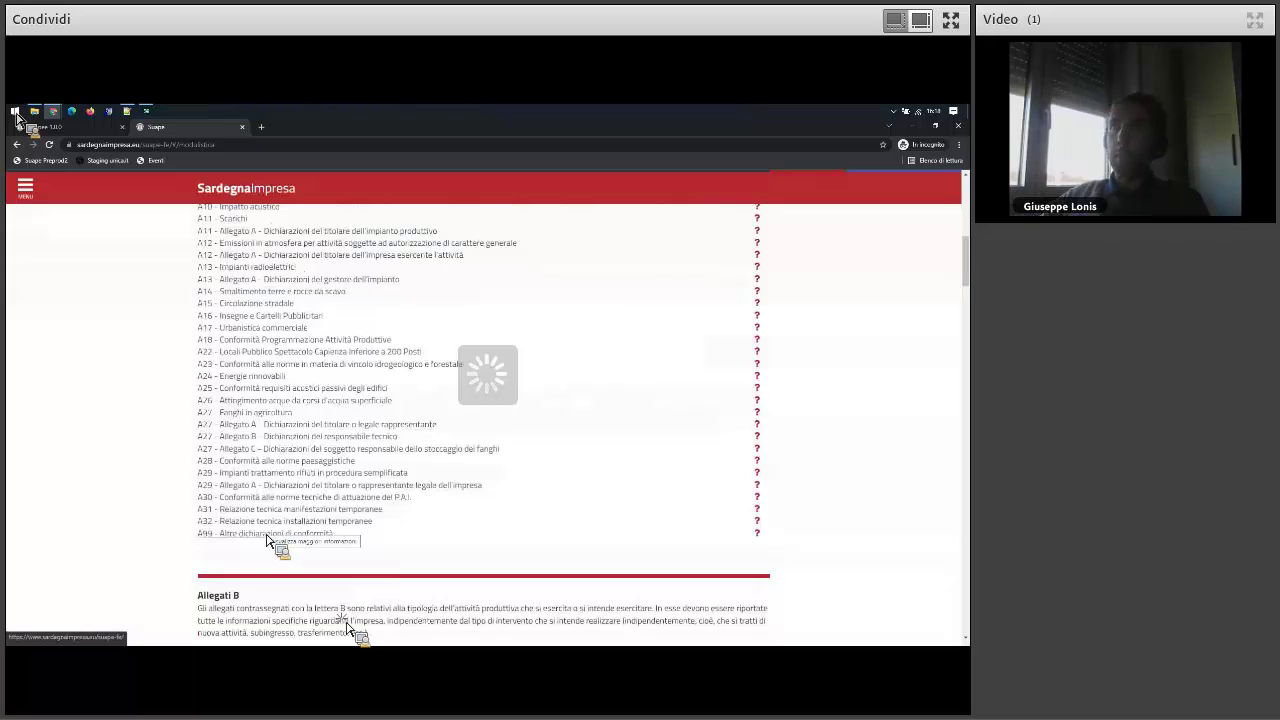